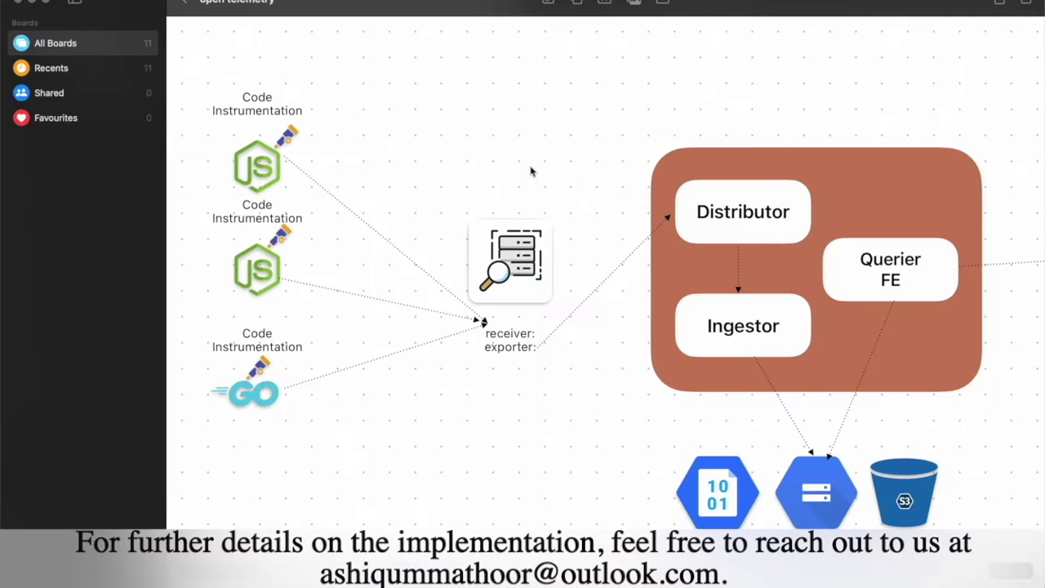
Pan across the tracing architecture board and briefly select the three Code Instrumentation groups
scroll(435, 392, "left", 5)
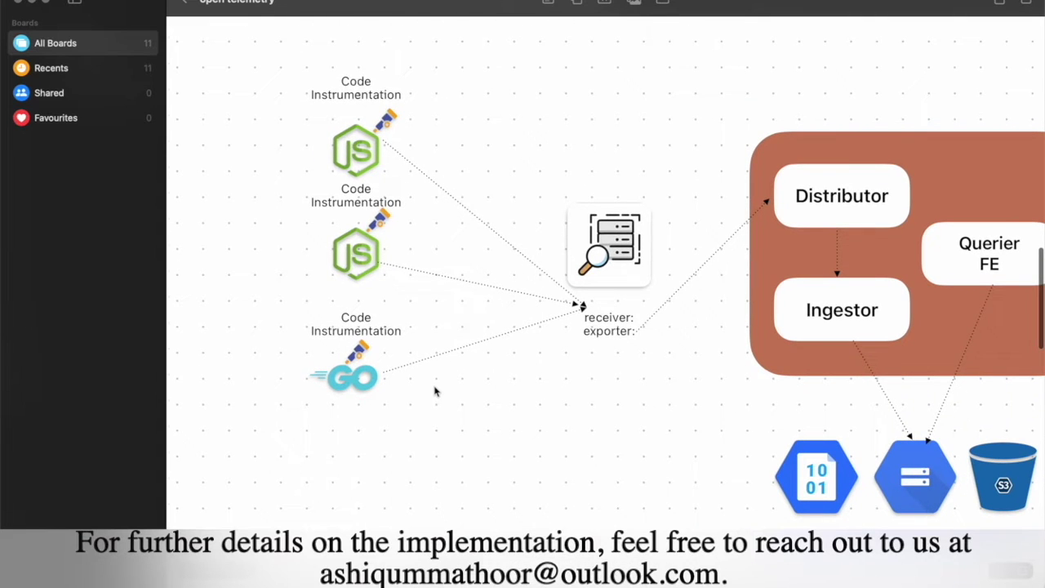
scroll(435, 392, "right", 10)
scroll(435, 392, "right", 4)
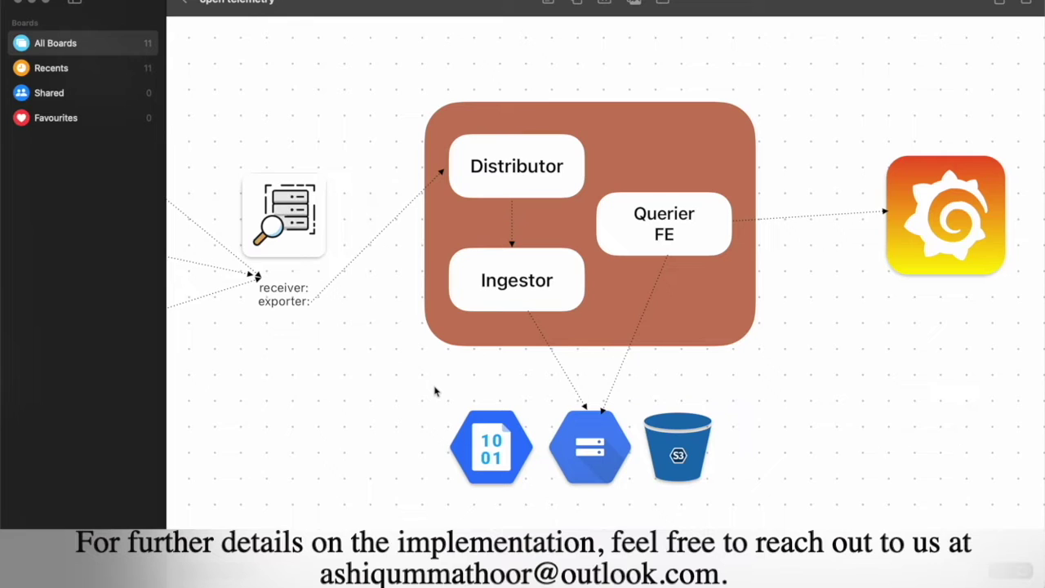
scroll(434, 391, "left", 12)
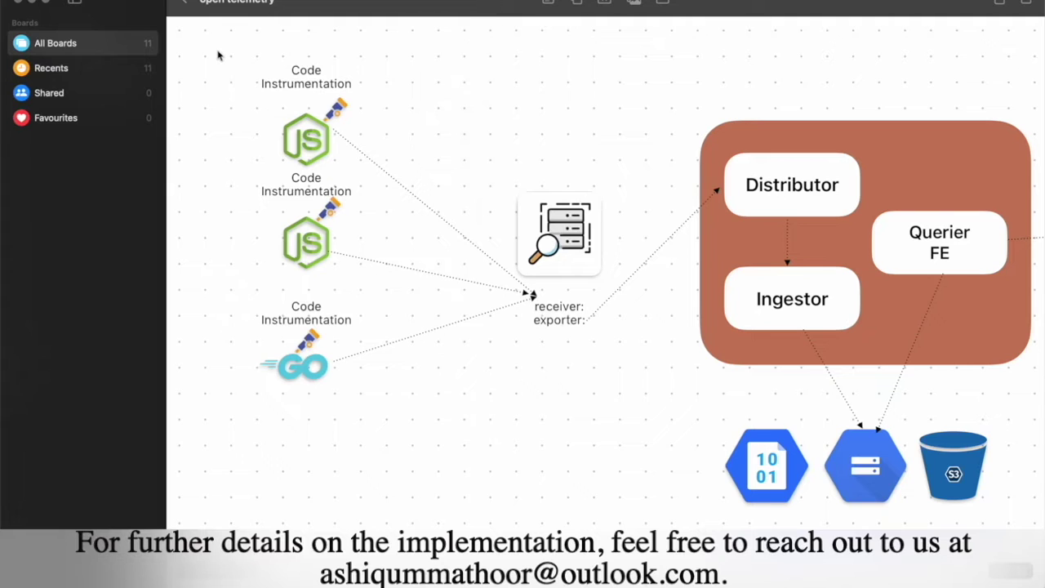
left_click_drag(218, 54, 390, 436)
left_click(388, 463)
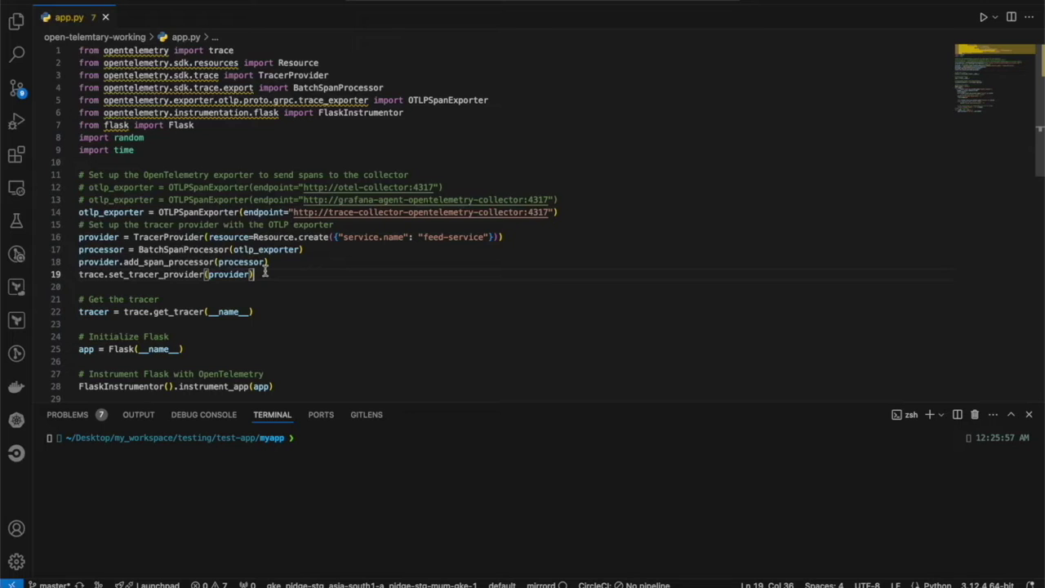
Scroll through app.py and highlight the OTLP collector endpoint URL on line 14
scroll(264, 273, "down", 5)
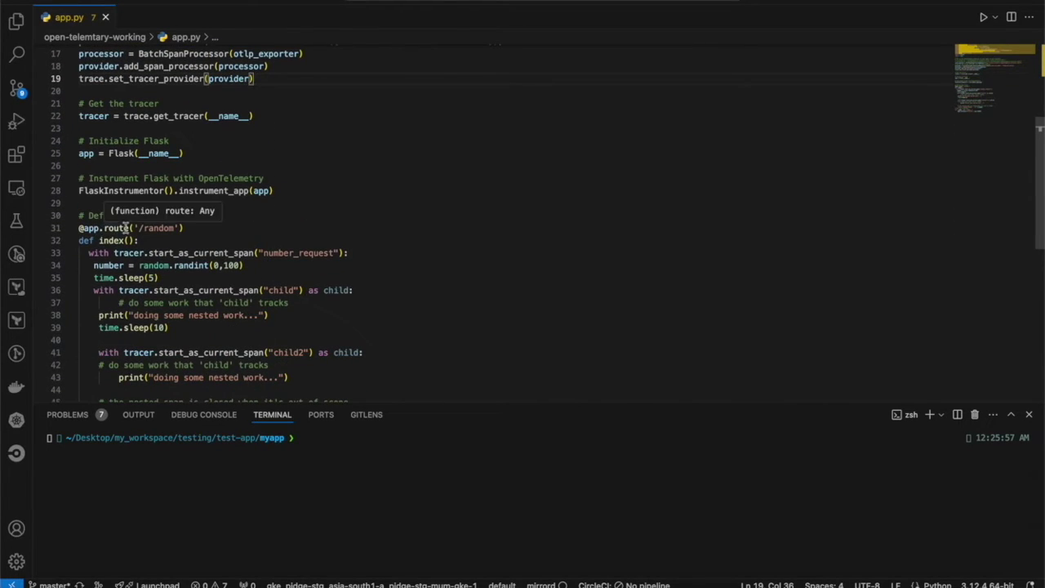
scroll(171, 226, "down", 2)
scroll(170, 169, "down", 2)
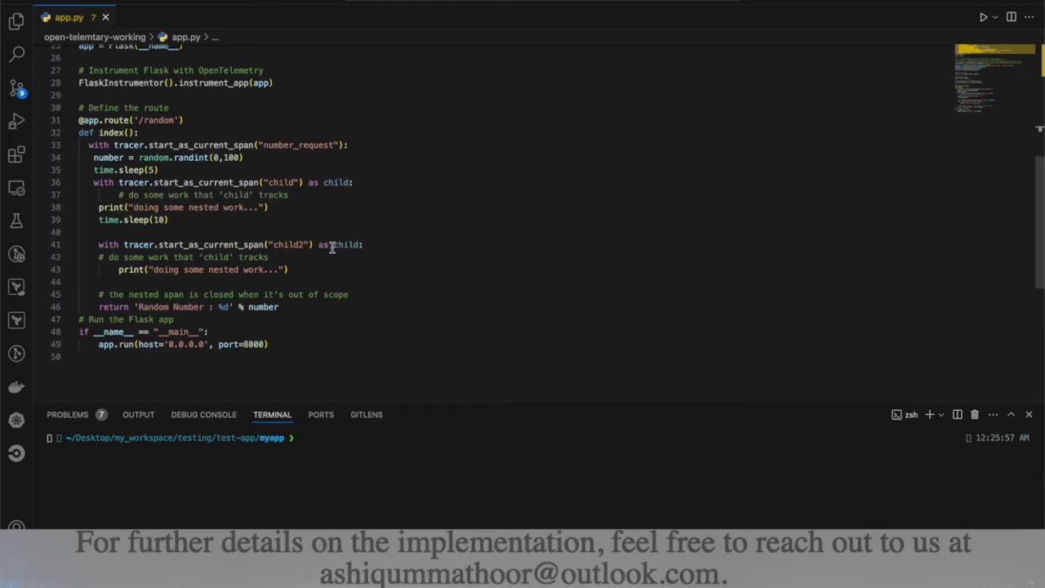
scroll(331, 247, "up", 8)
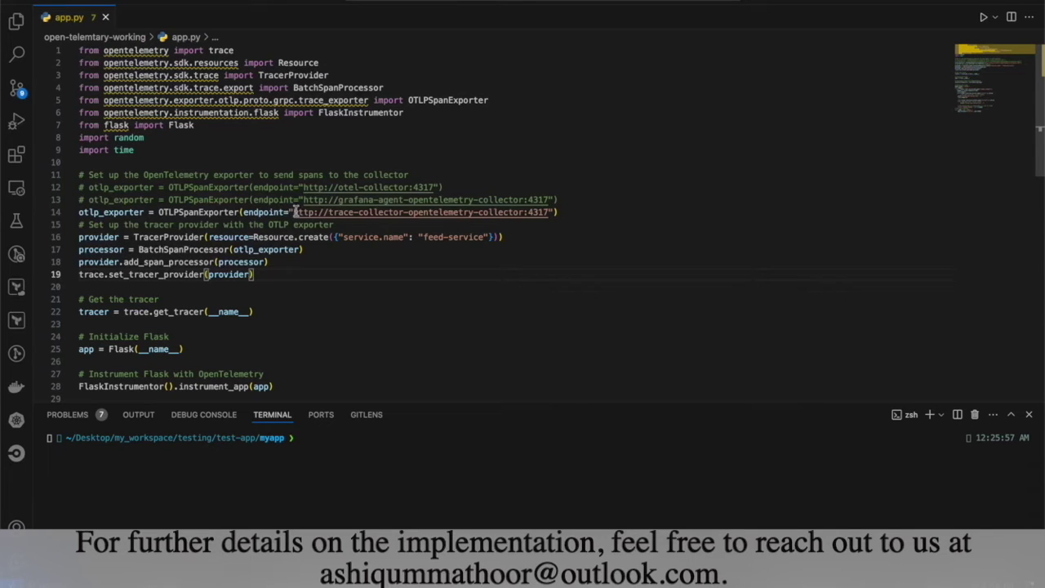
left_click_drag(293, 212, 563, 212)
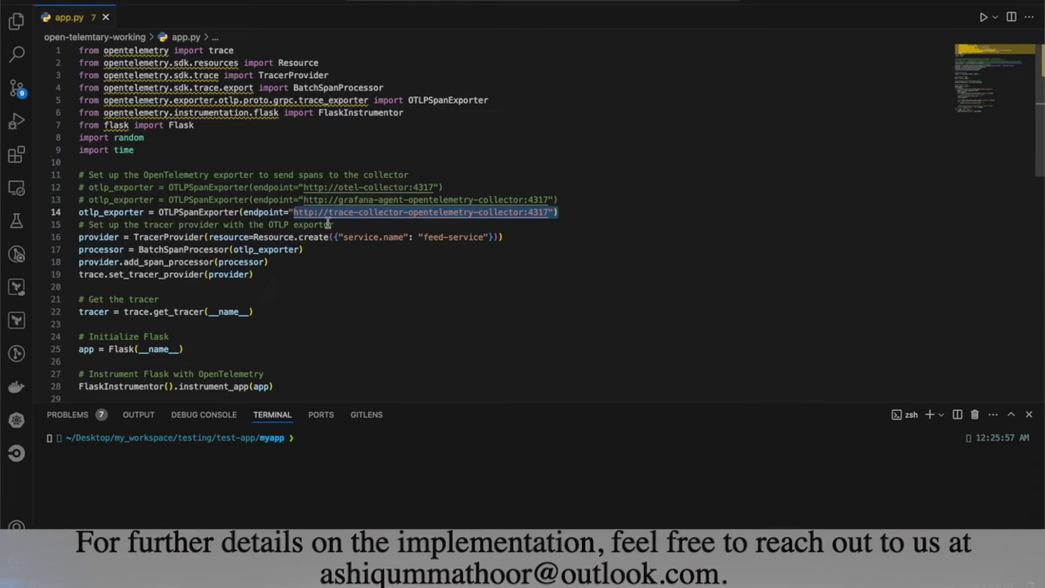
Highlight the 'feed-service' service name on line 16 of app.py
scroll(480, 241, "down", 5)
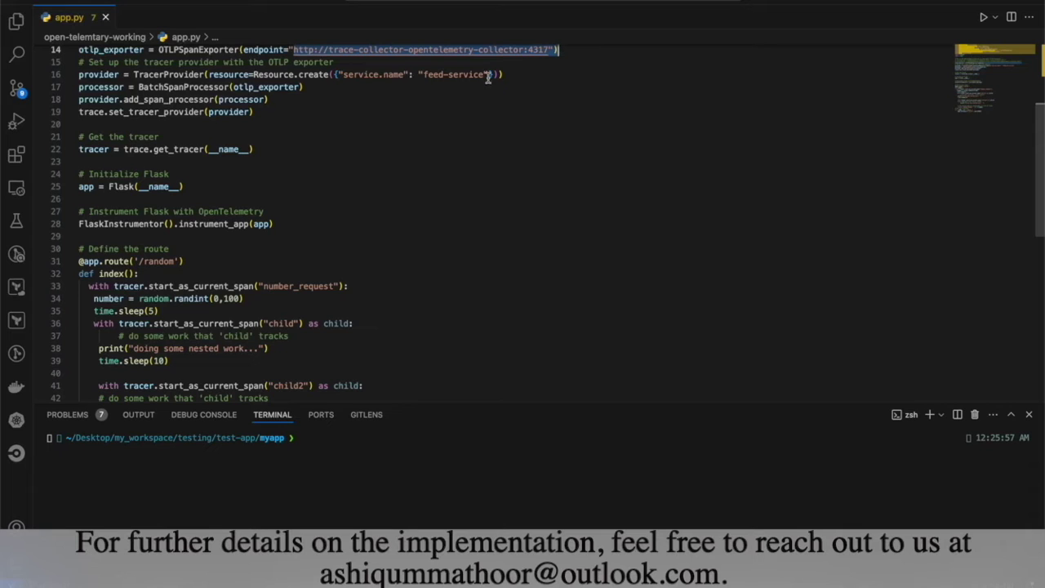
scroll(384, 106, "up", 3)
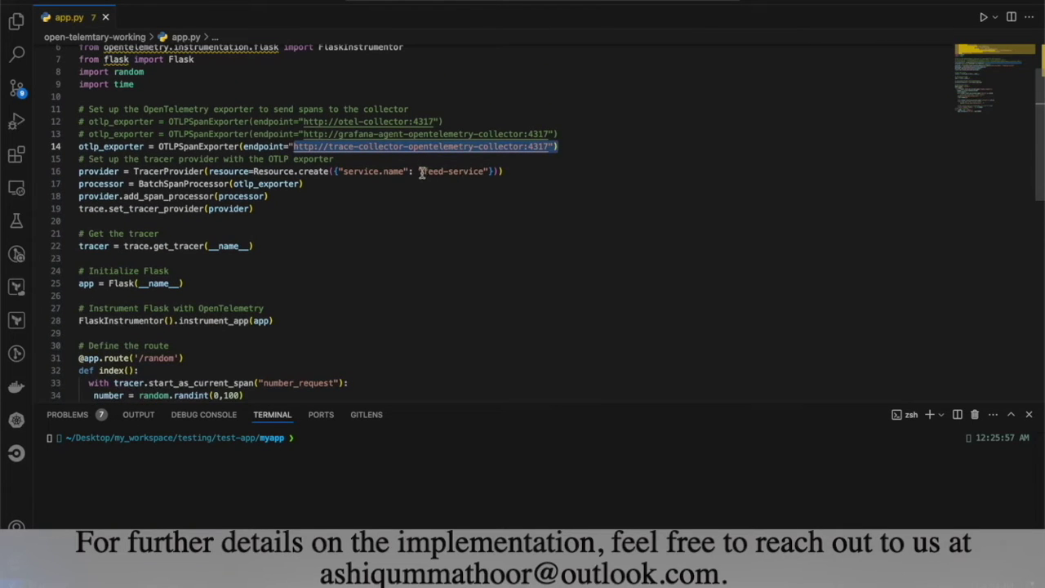
left_click_drag(424, 172, 488, 172)
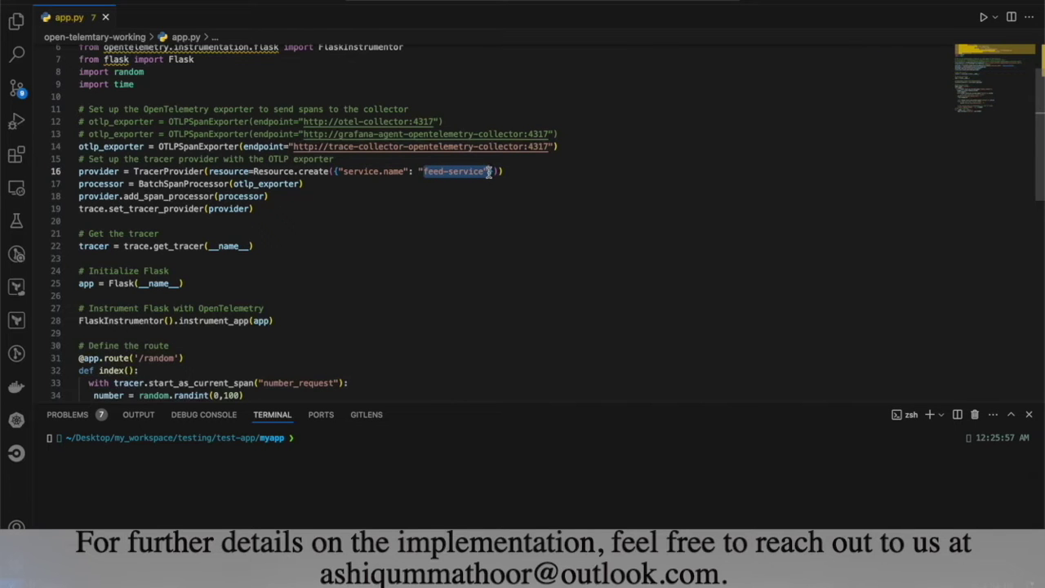
scroll(283, 221, "down", 6)
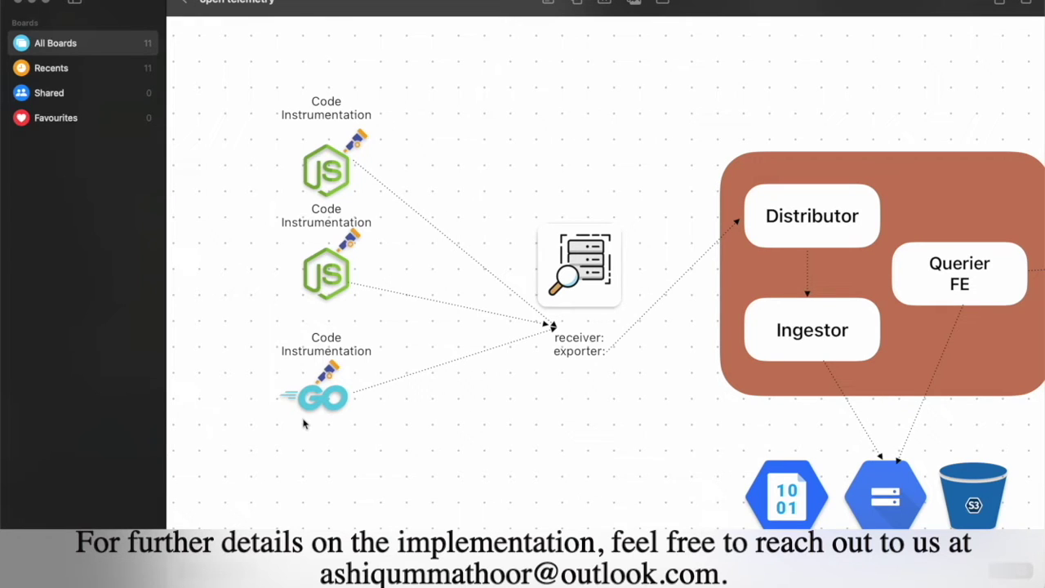
scroll(303, 424, "down", 3)
scroll(303, 423, "right", 2)
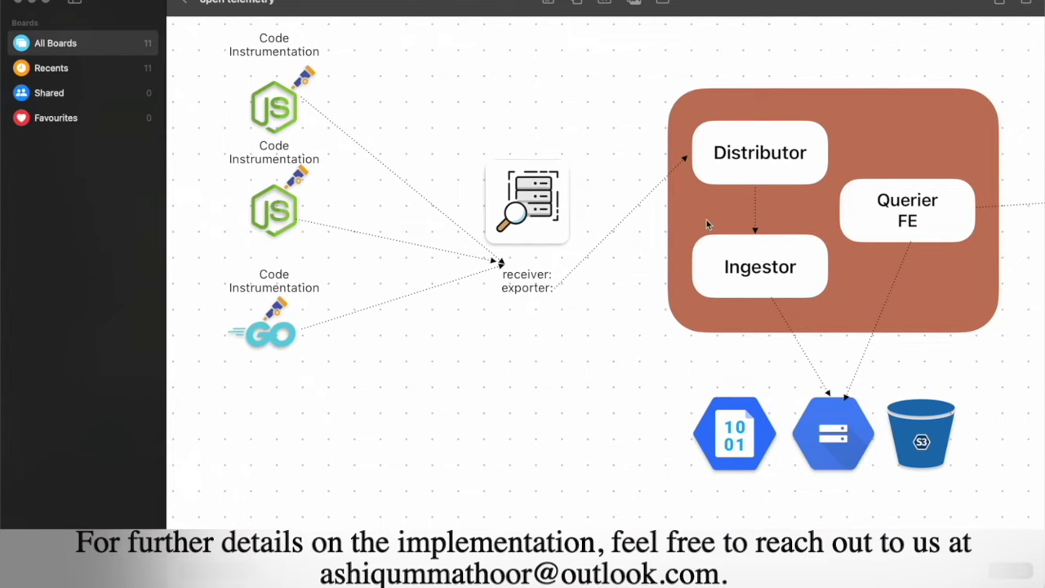
scroll(706, 220, "right", 6)
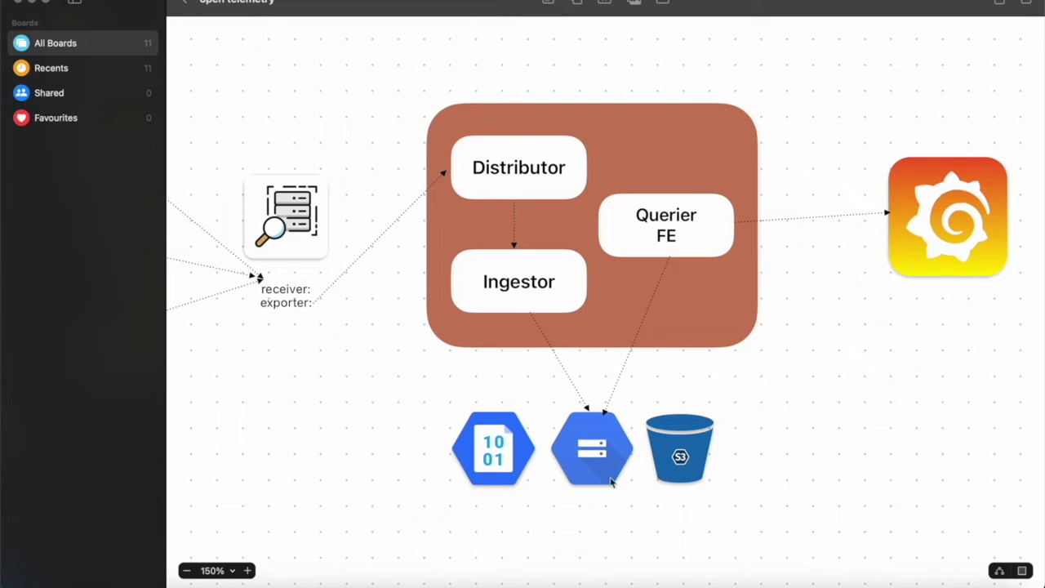
scroll(636, 437, "right", 2)
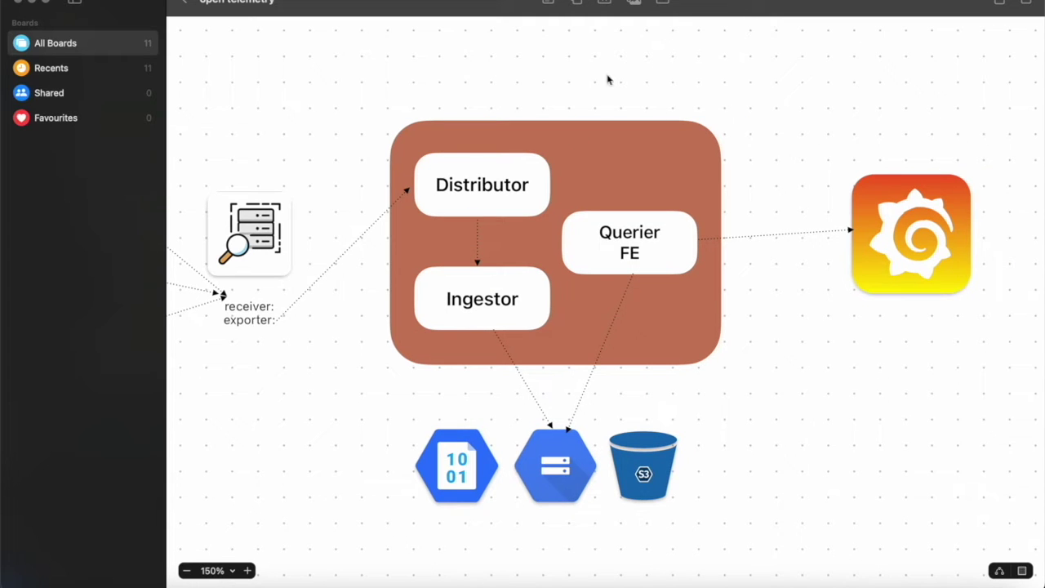
scroll(690, 237, "right", 3)
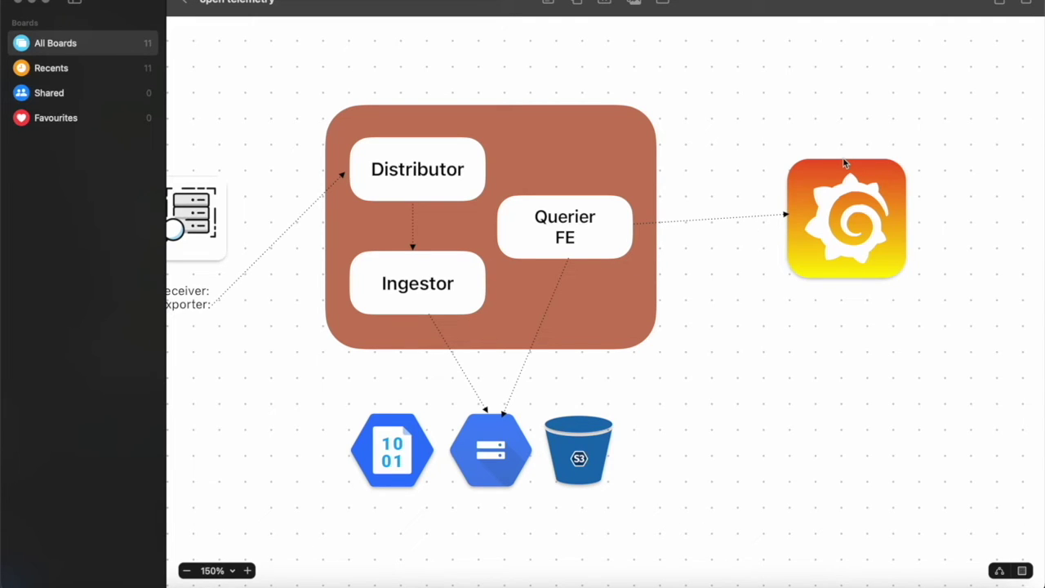
key("ctrl+Right")
left_click(58, 72)
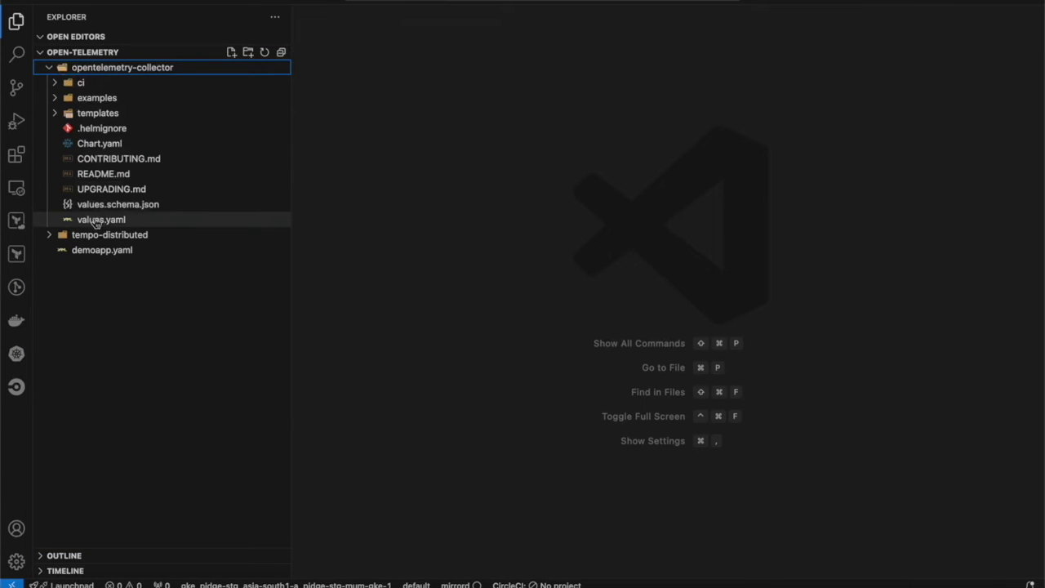
left_click(96, 221)
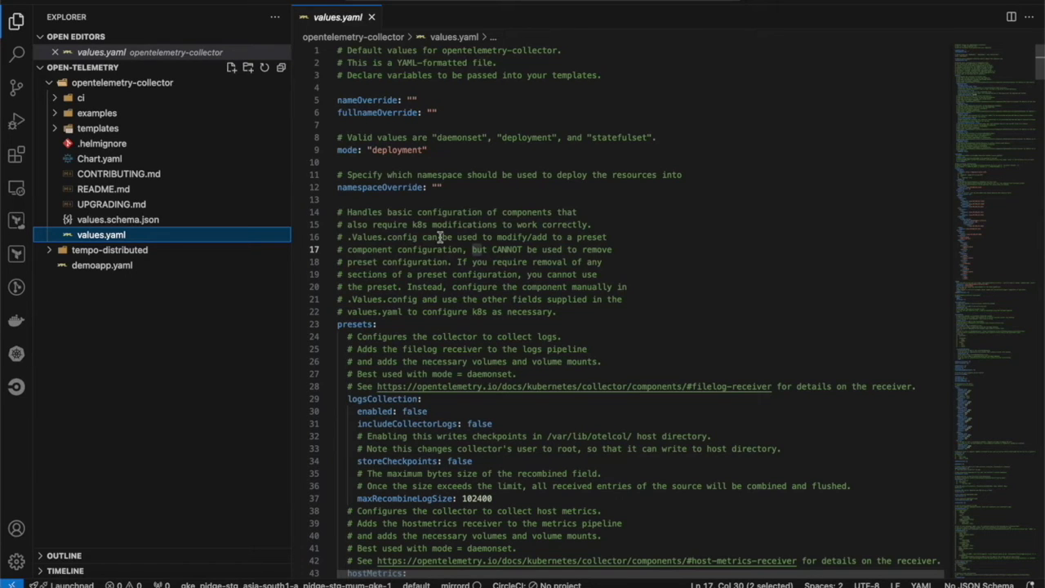
scroll(439, 236, "down", 20)
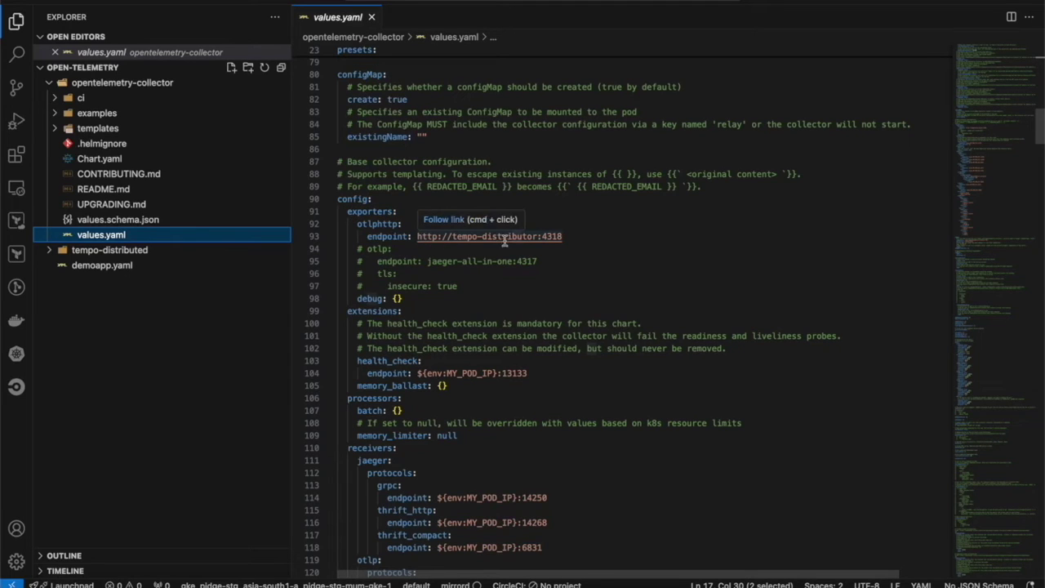
left_click(240, 573)
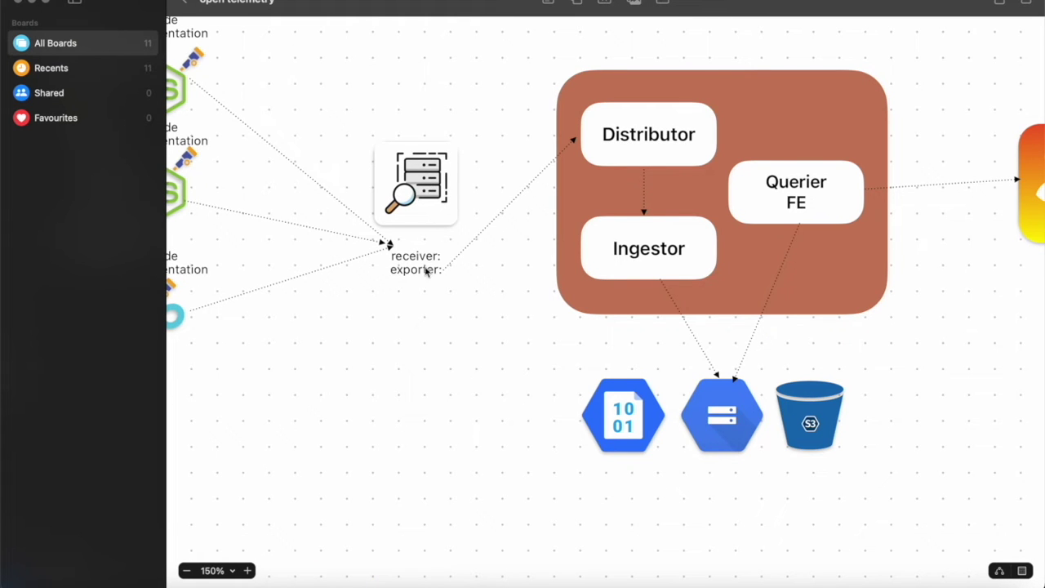
key("ctrl+Up")
left_click(748, 423)
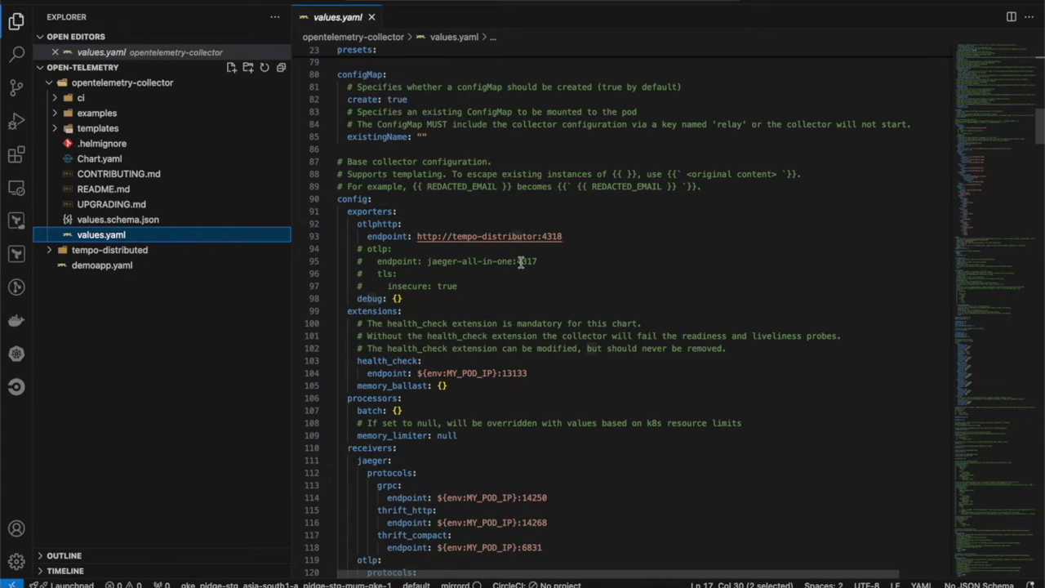
Highlight the otlp receivers block (ports 4317 and 4318), then scroll on toward the pipelines
scroll(520, 261, "down", 7)
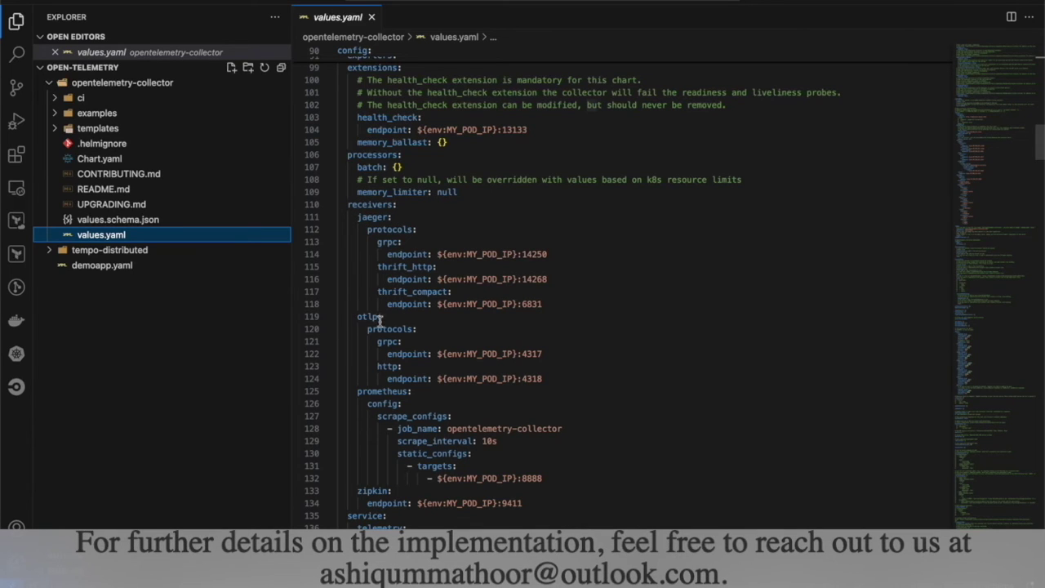
left_click_drag(358, 317, 546, 379)
scroll(543, 379, "down", 2)
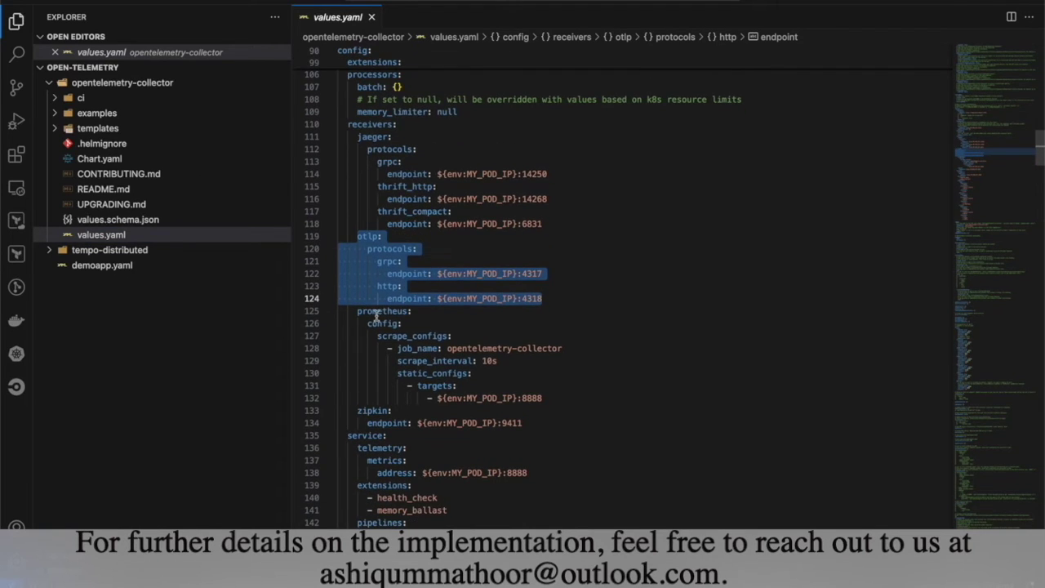
scroll(381, 316, "down", 3)
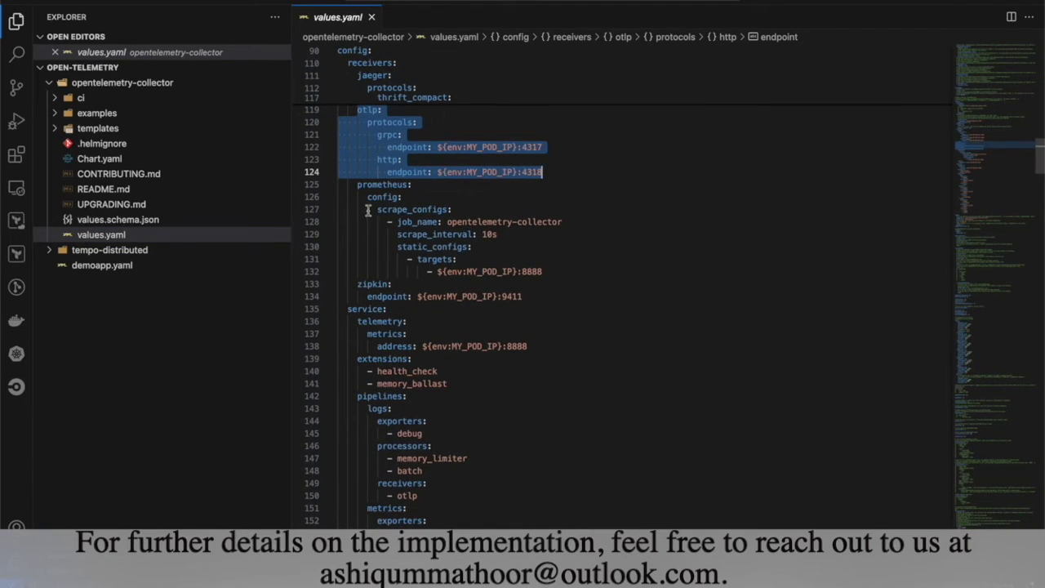
scroll(375, 308, "up", 1)
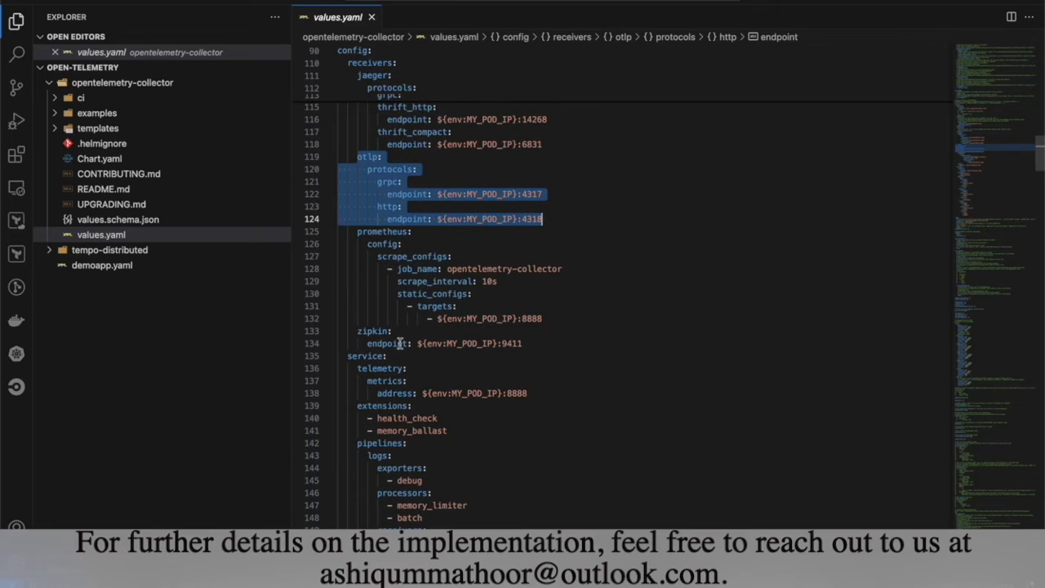
left_click(565, 209)
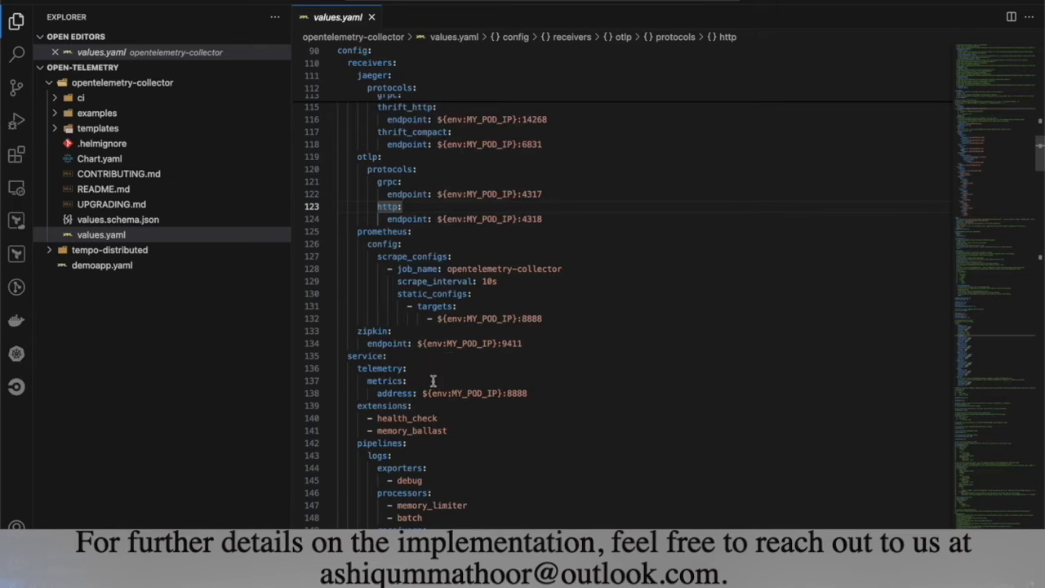
scroll(490, 255, "down", 10)
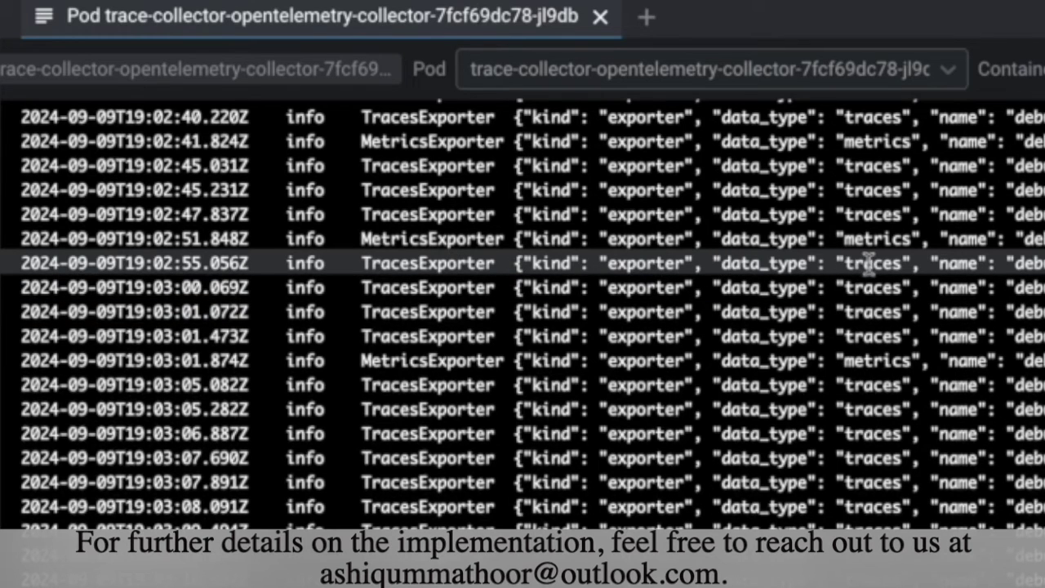
Highlight a TracesExporter entry in the trace-collector pod log and scroll through the log
left_click_drag(721, 264, 1044, 265)
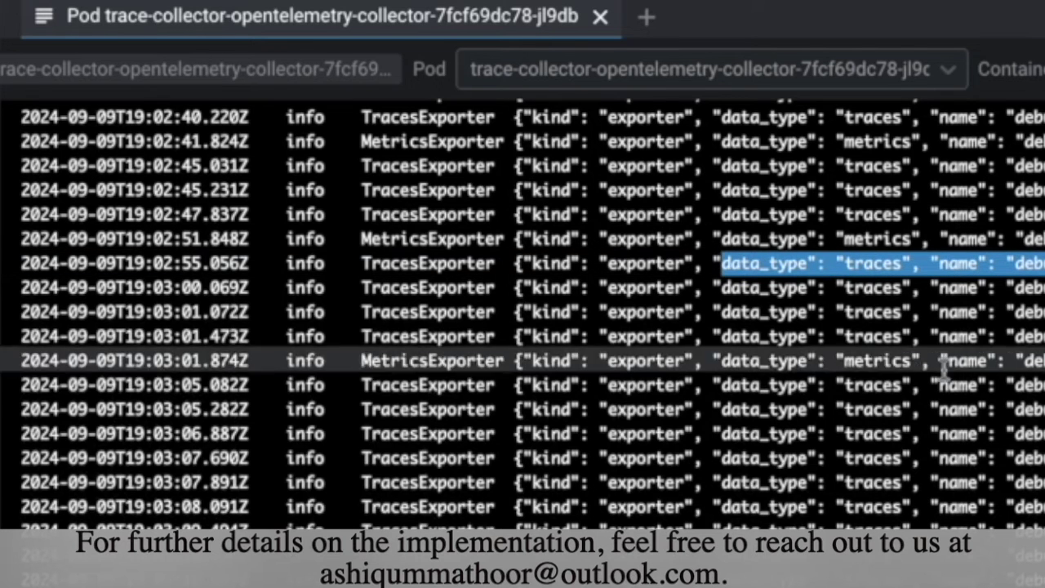
scroll(522, 383, "down", 4)
left_click_drag(241, 386, 245, 538)
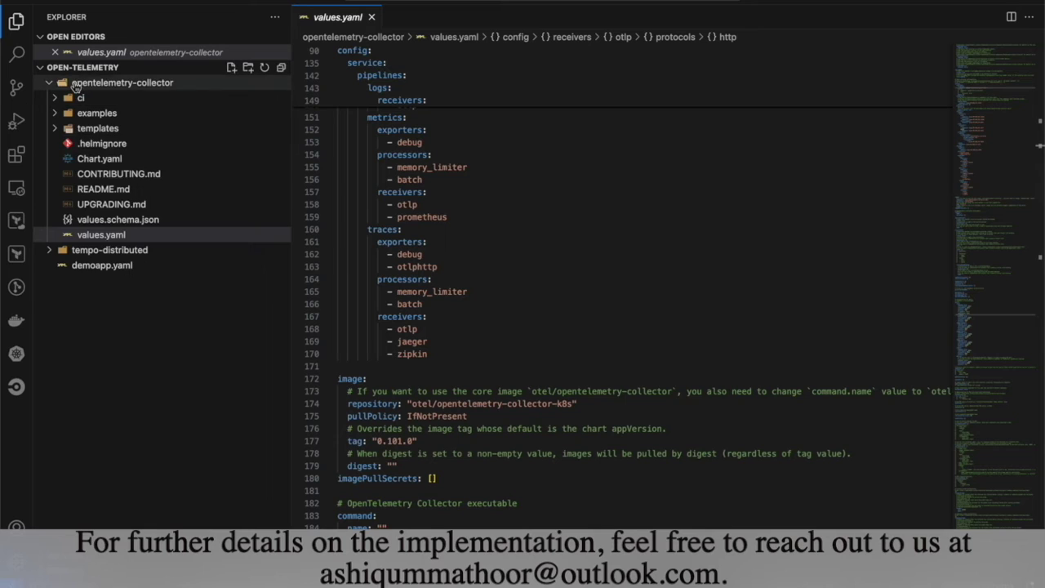
Collapse the opentelemetry-collector folder in the Explorer and glance at the Kubernetes dashboard desktop
left_click(75, 85)
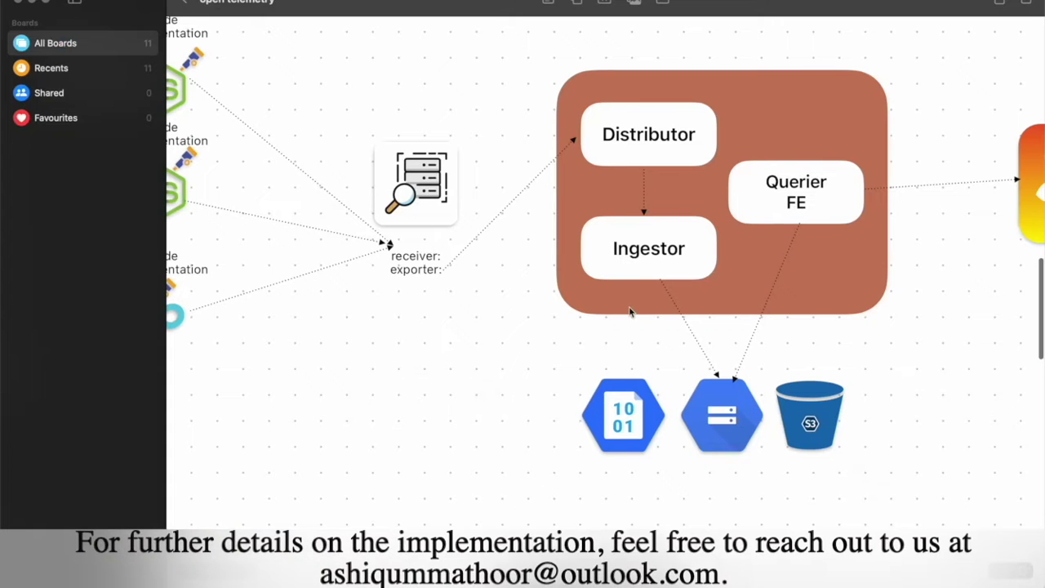
scroll(629, 309, "right", 5)
scroll(630, 309, "up", 5)
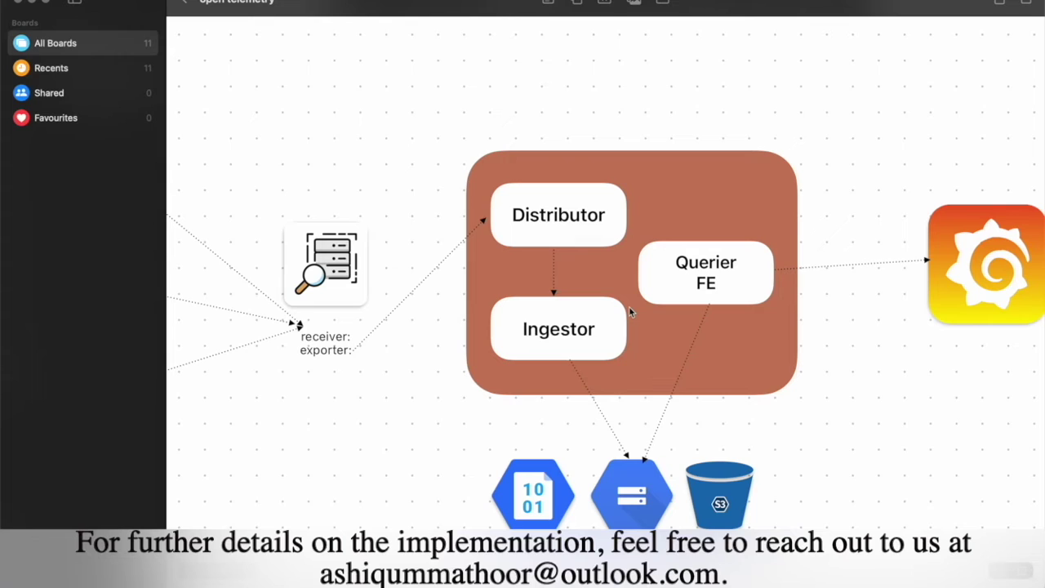
key("ctrl+Right")
Back in the code editor, open the tempo-distributed chart's values.yaml
key("ctrl+Left")
key("ctrl+Up")
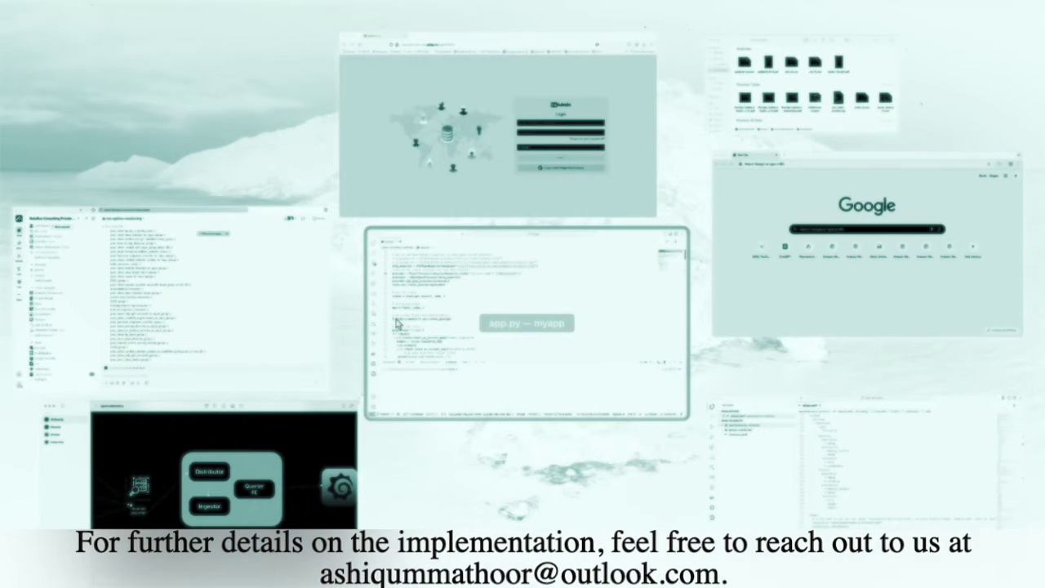
left_click(758, 433)
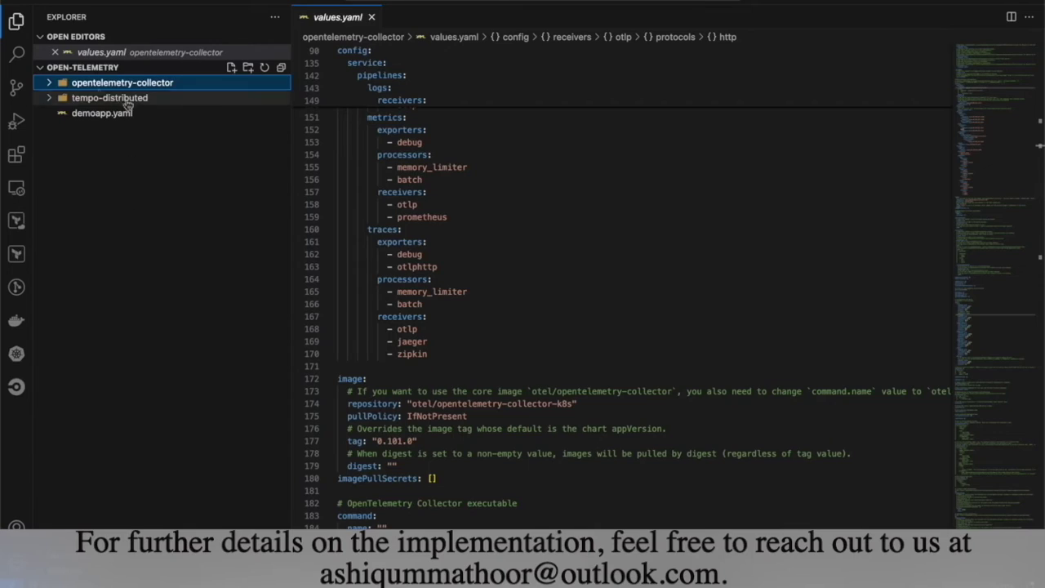
left_click(81, 98)
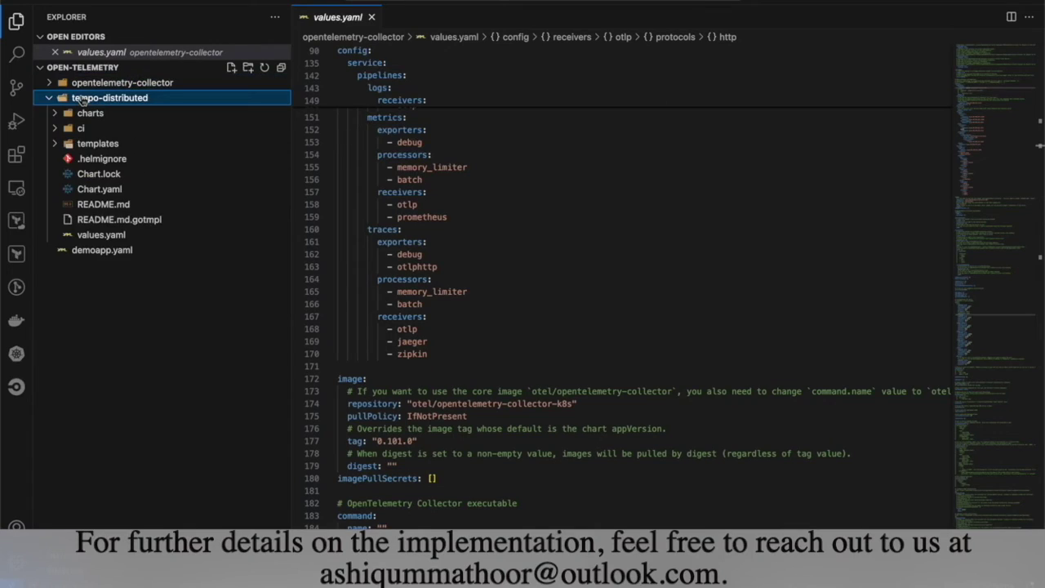
left_click(99, 237)
scroll(450, 193, "up", 20)
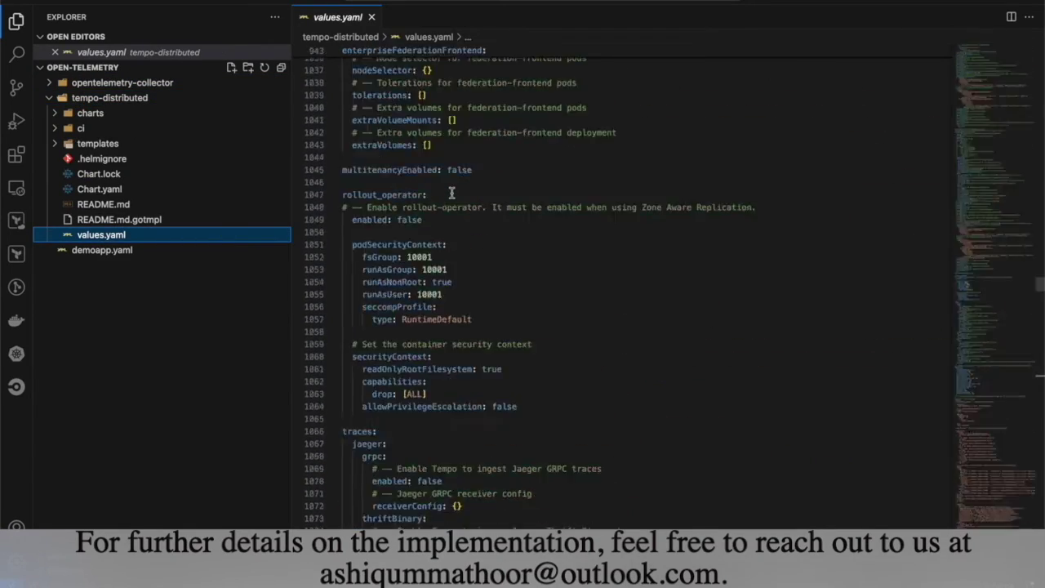
Search values.yaml for 'buck' to review the gcs bucket storage and parquet docs link
key("ctrl+f")
type("buck")
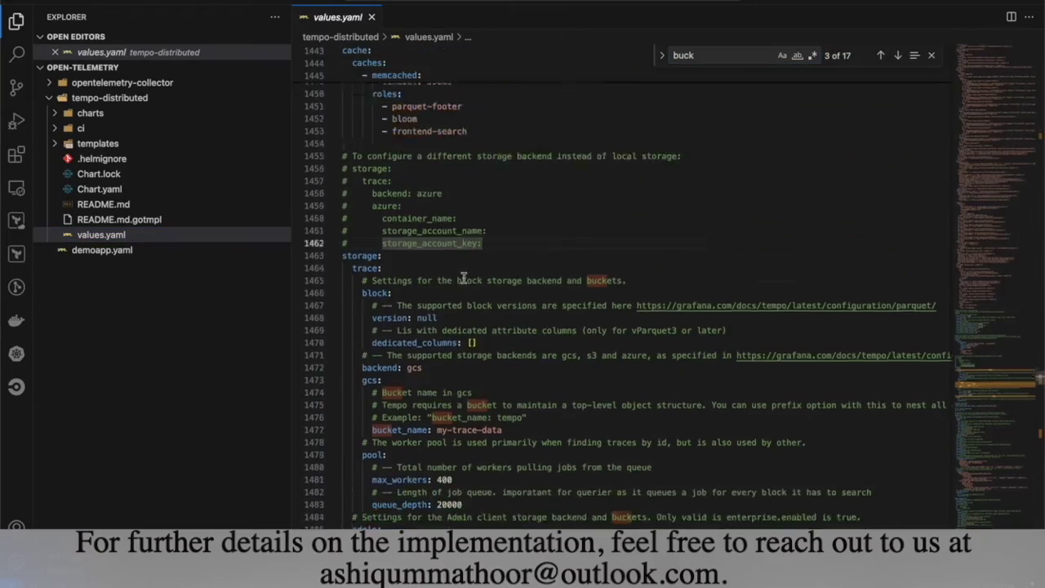
scroll(400, 269, "down", 2)
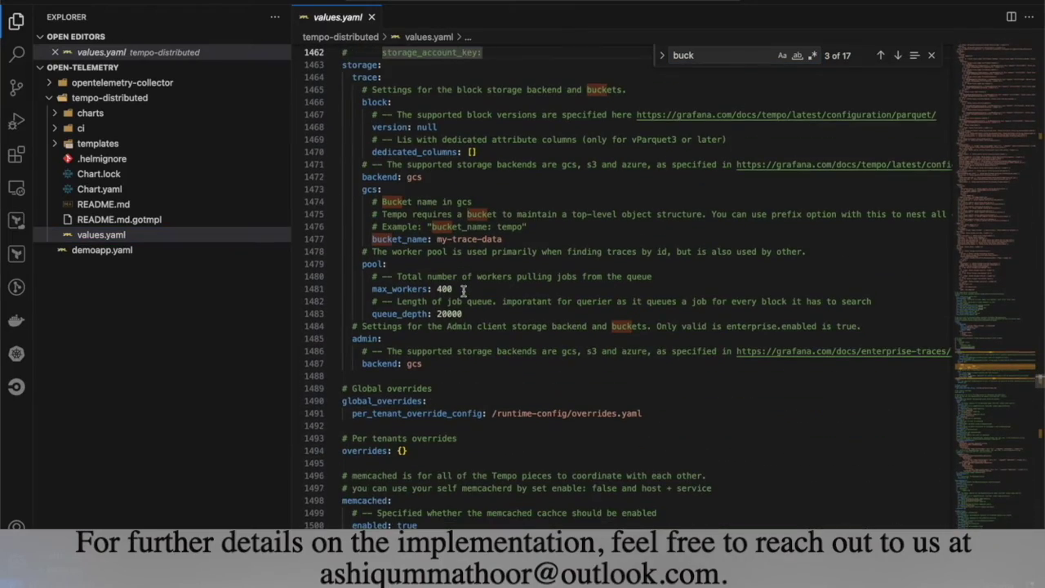
left_click(424, 202)
scroll(424, 202, "up", 1)
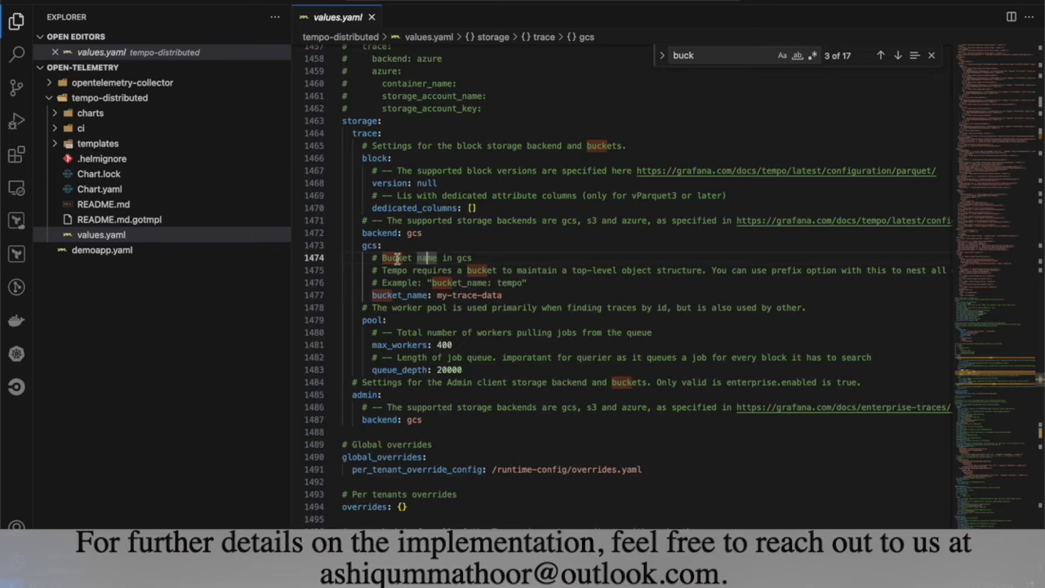
scroll(553, 245, "right", 3)
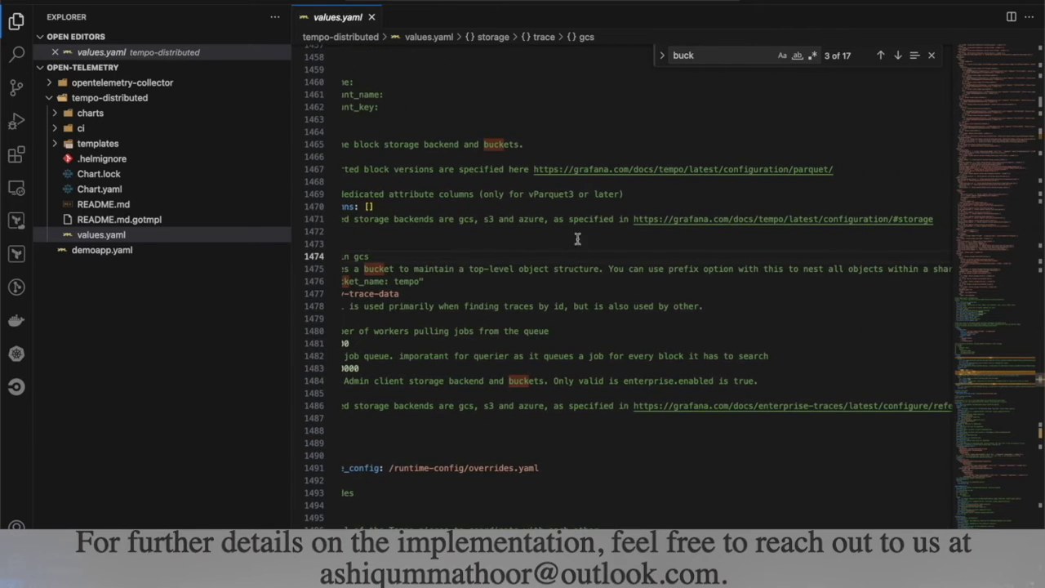
left_click(572, 169, "ctrl")
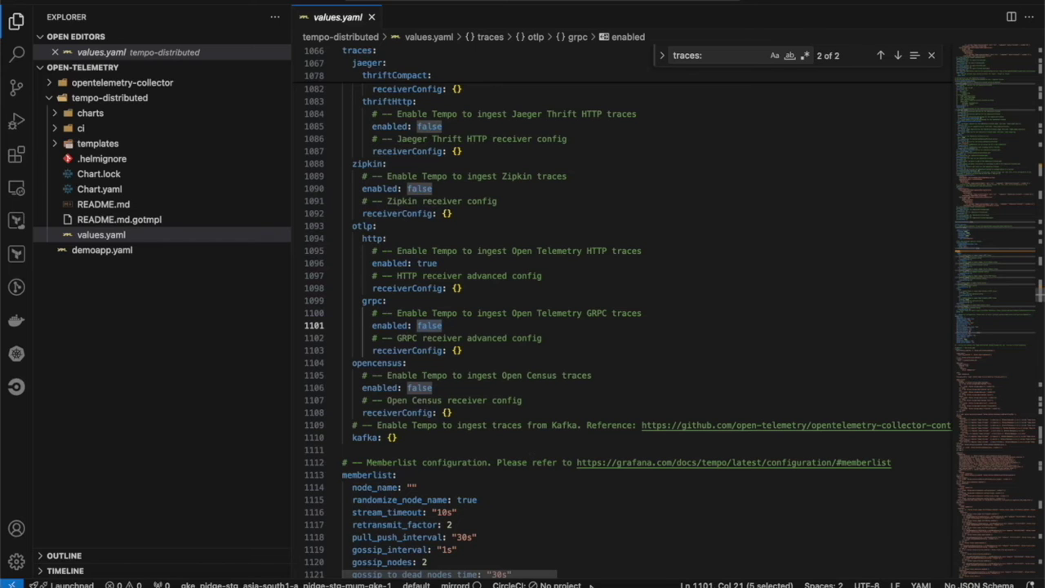
left_click(601, 531)
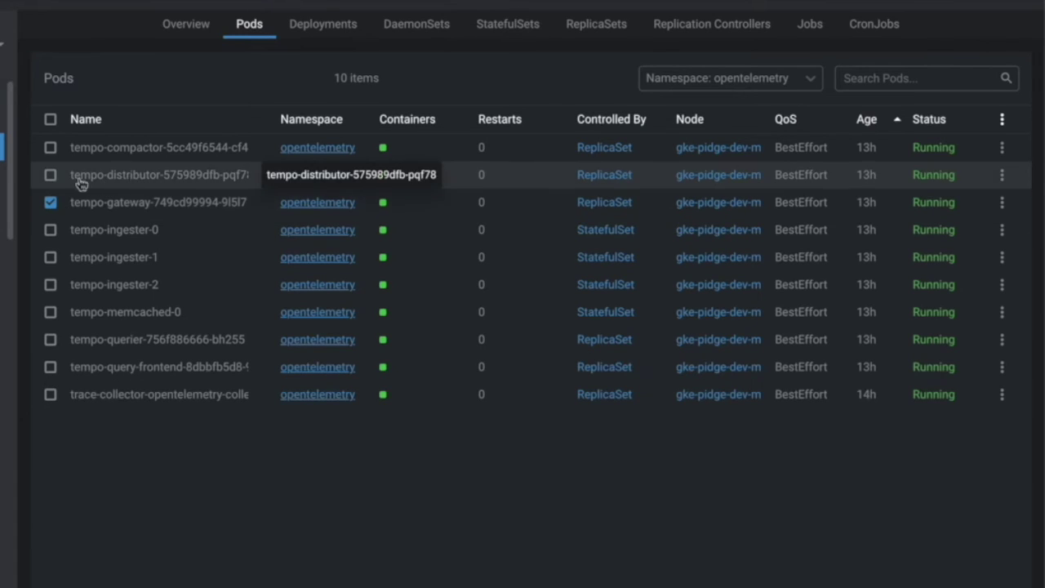
left_click(51, 203)
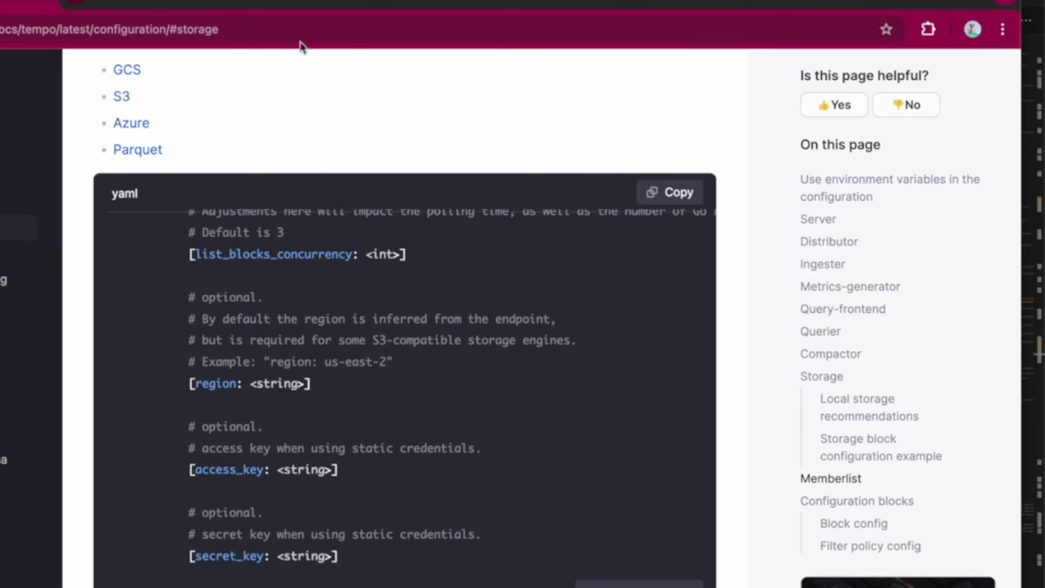
Load Grafana in a new Chrome tab and collapse the Alerting navigation group
left_click(76, 3)
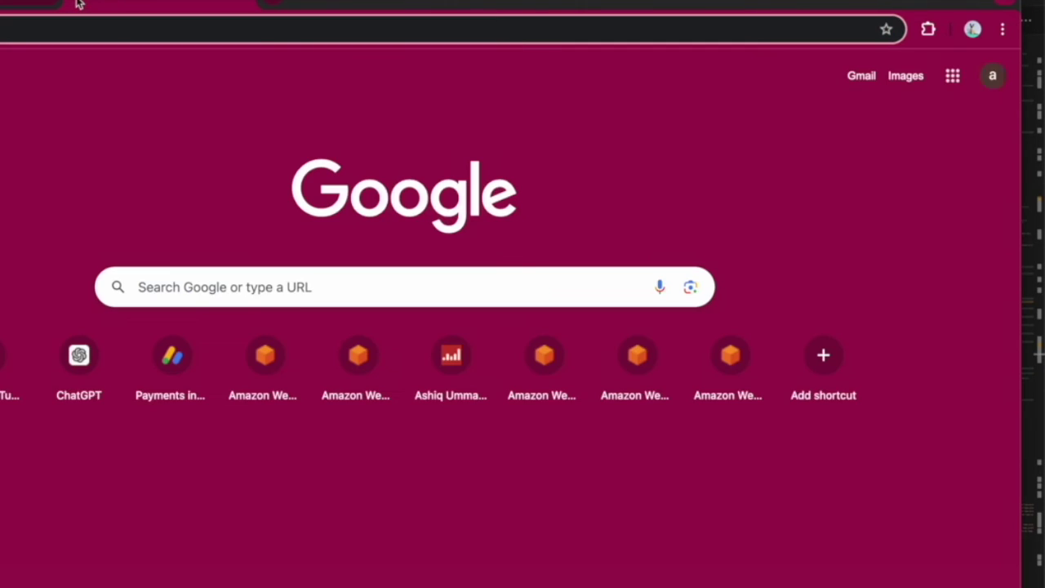
type("grafana.com/docs/tempo/latest/configuration/#storage")
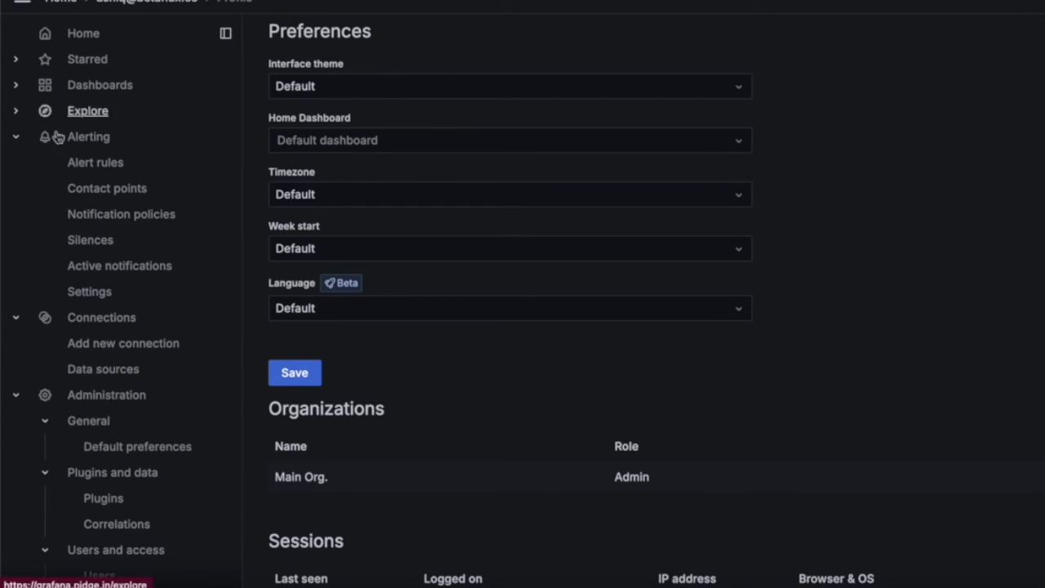
left_click(15, 136)
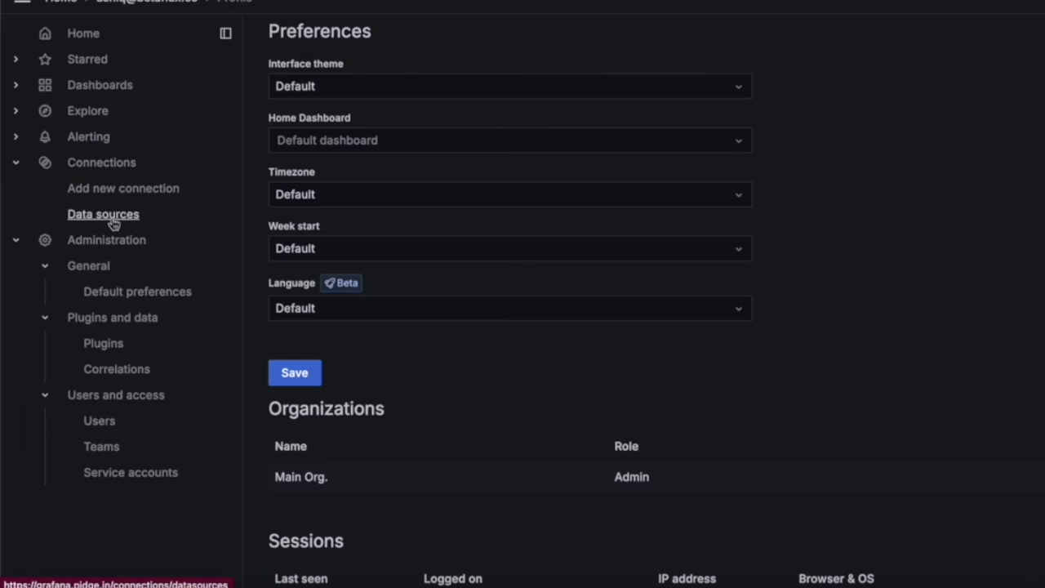
Create a new Tempo data source named tempo from Add new connection
left_click(101, 187)
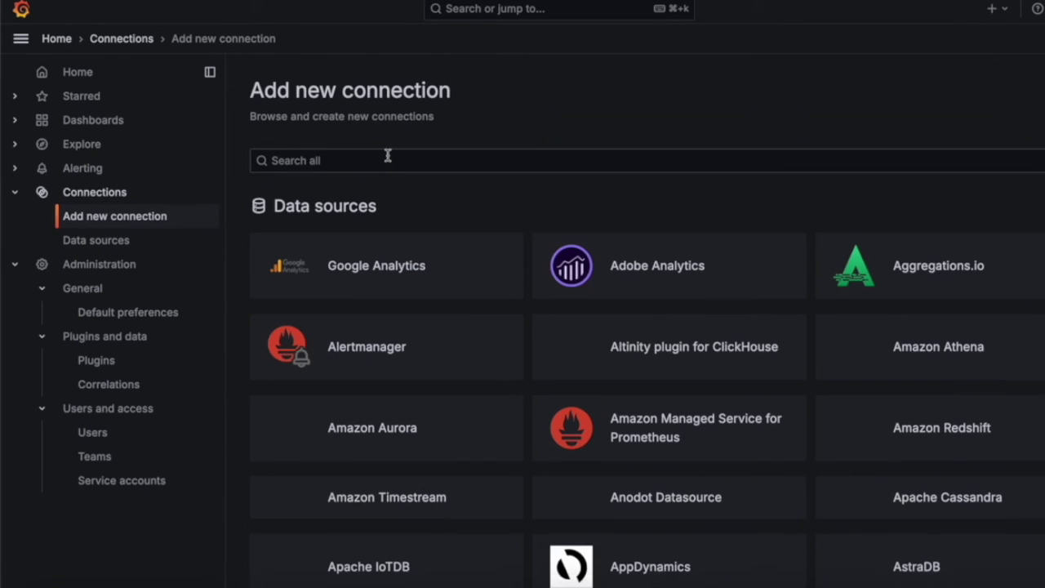
left_click(388, 160)
type("tempo")
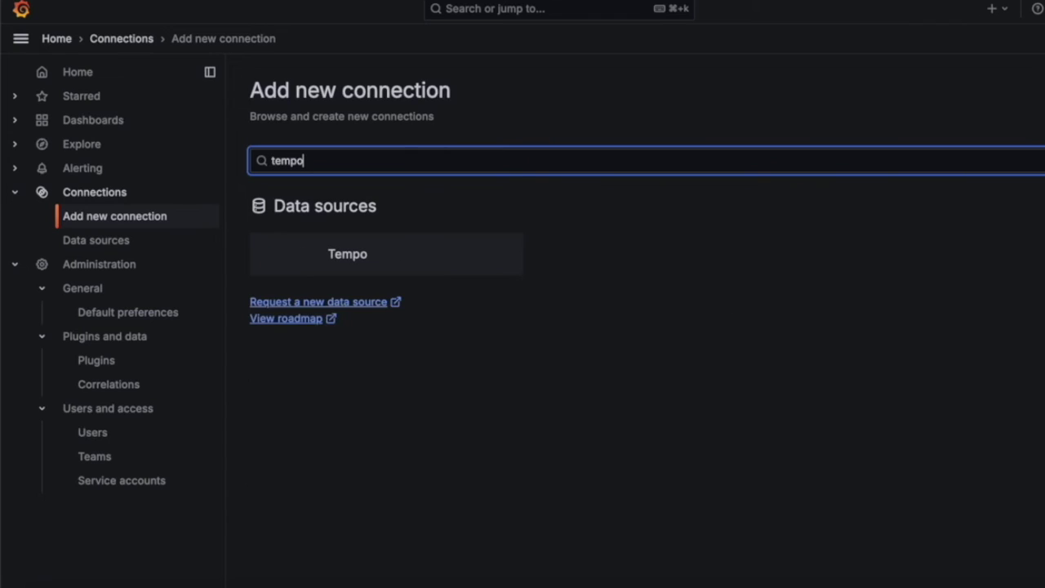
left_click(386, 263)
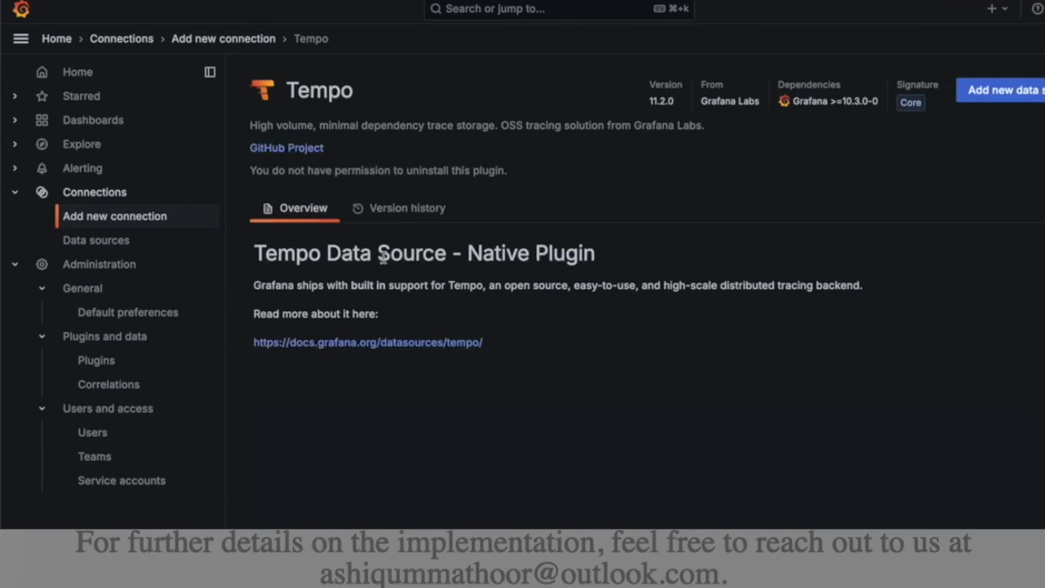
left_click(986, 93)
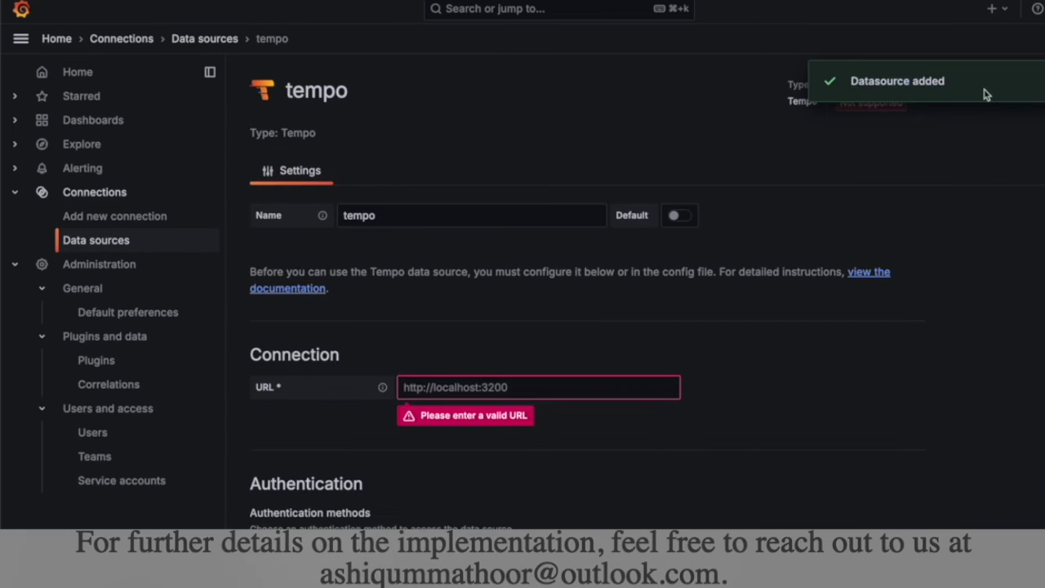
left_click(452, 218)
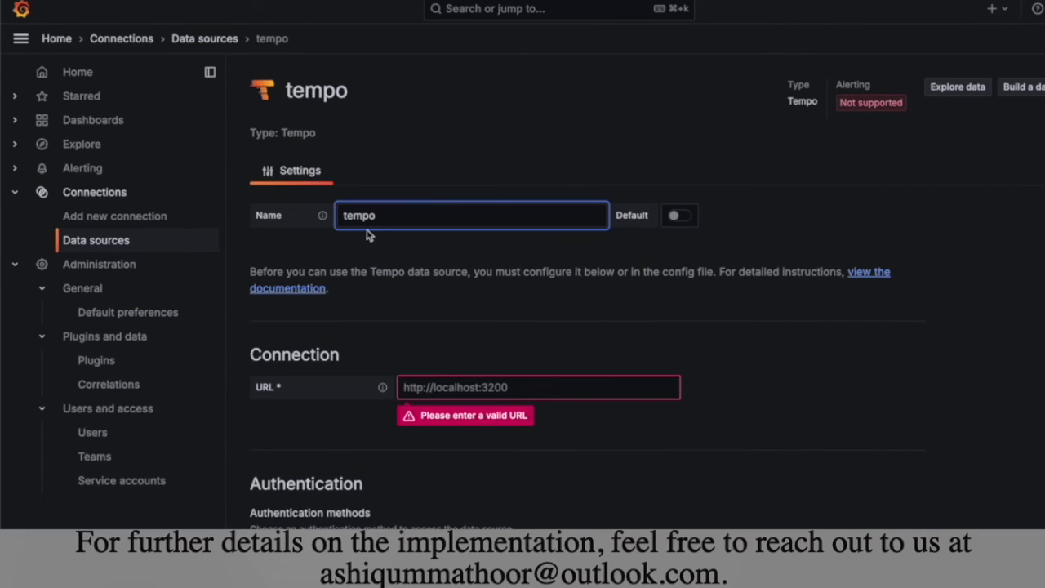
Set its URL to tempo-query-frontend.opentelemetry.svc.cluster.local:3100 and save and test successfully
scroll(415, 269, "down", 3)
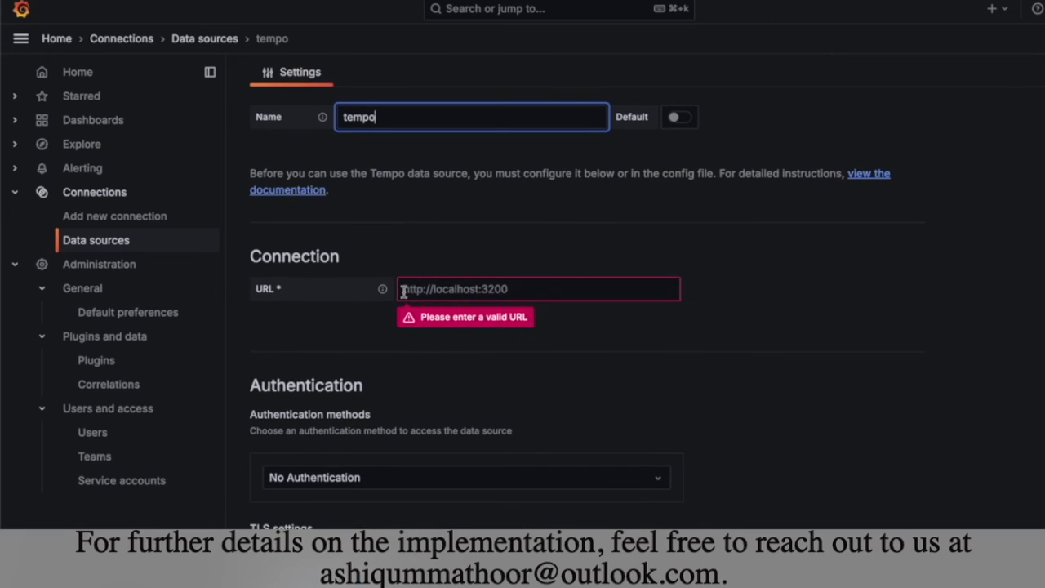
left_click(509, 289)
type("http://tempo-query-frontend.opentelemetry.svc.cluster.local:3100")
key("BackSpace")
key("BackSpace")
key("BackSpace")
key("BackSpace")
key("BackSpace")
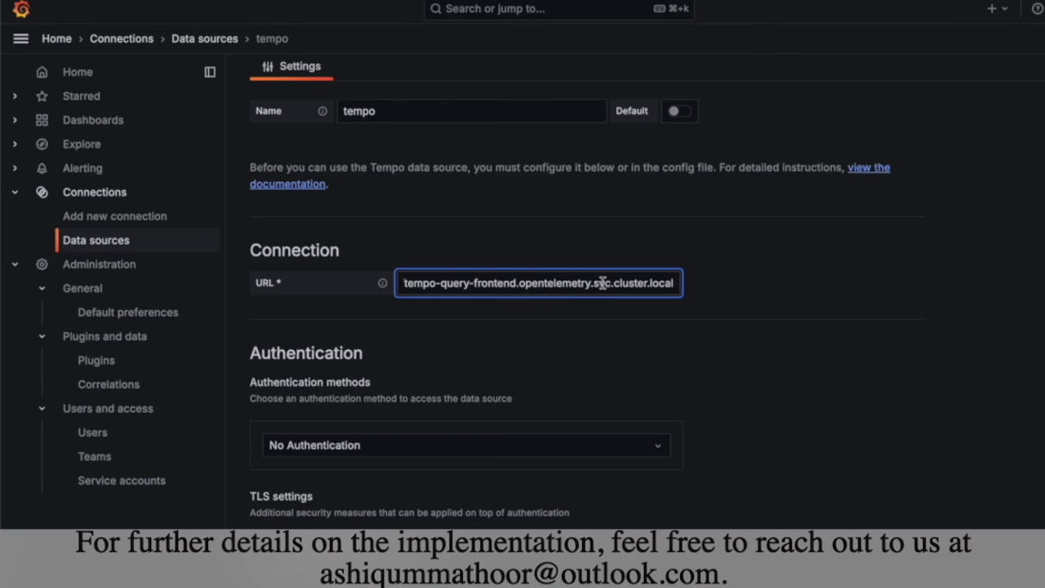
type(":3100")
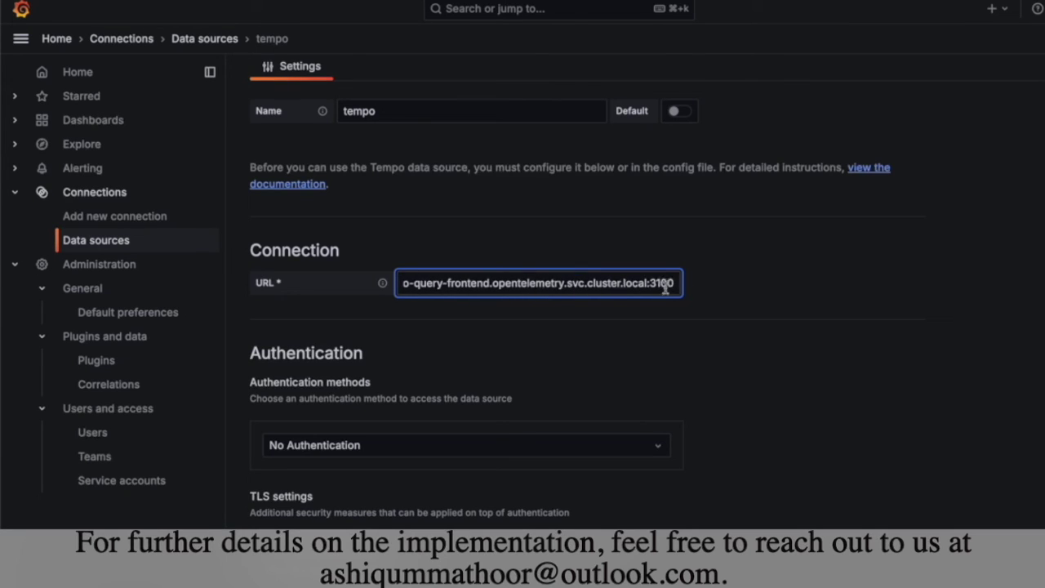
scroll(539, 368, "down", 15)
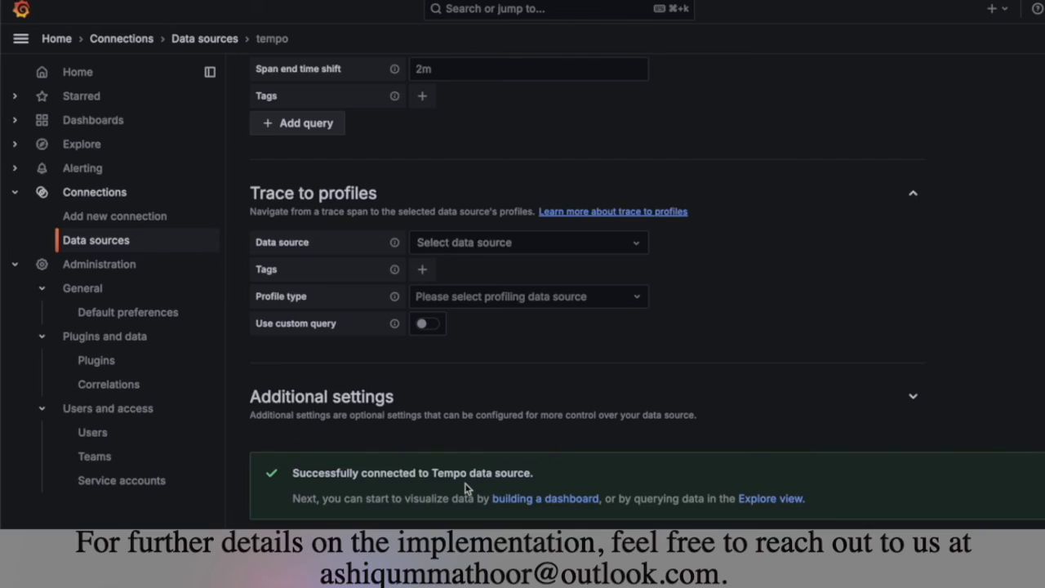
Search the tempo data source with Service Name feed-service, listing traces like GET /random
left_click(773, 498)
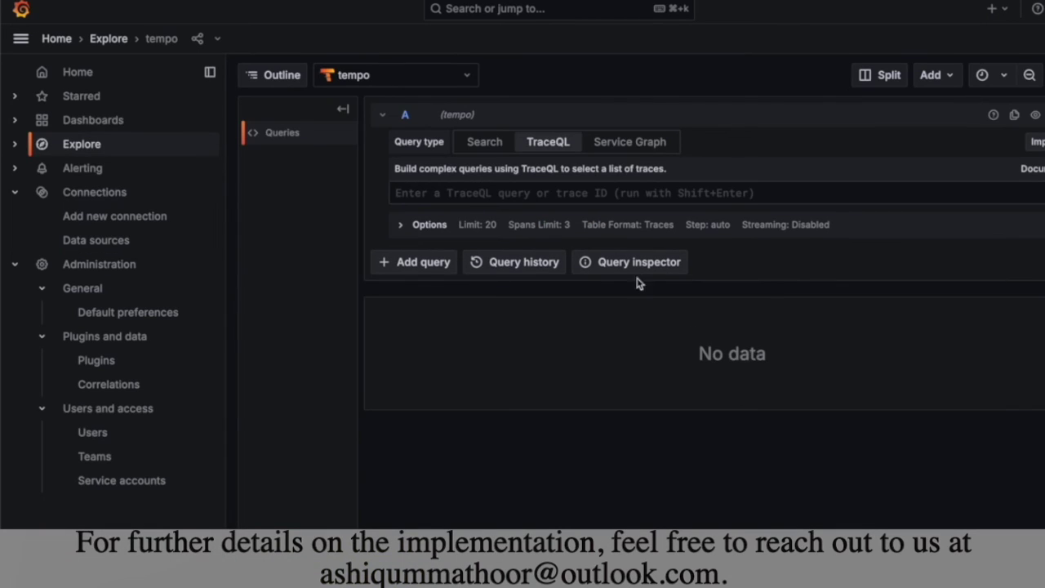
left_click(486, 142)
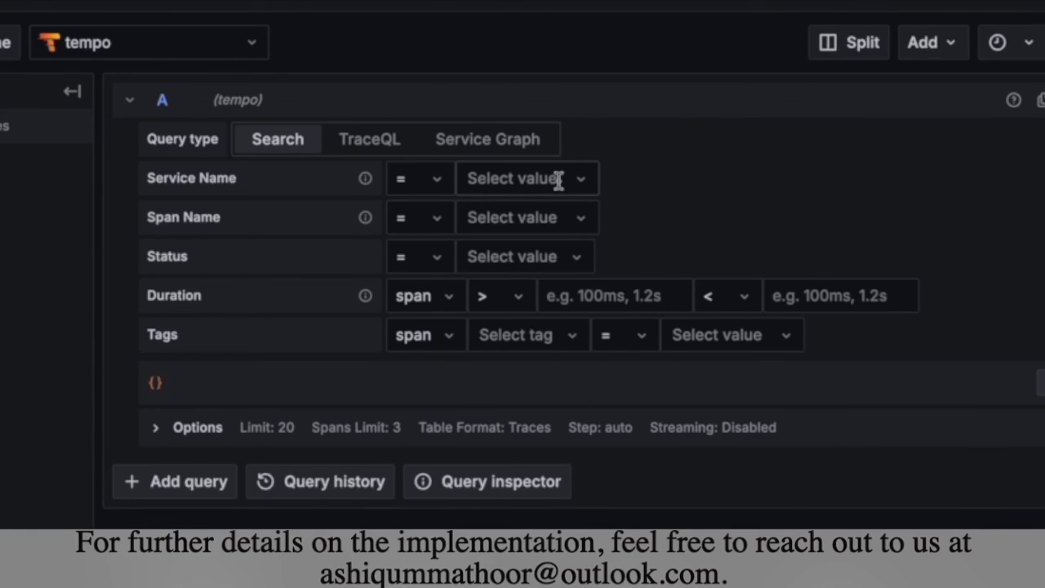
left_click(559, 180)
left_click(482, 196)
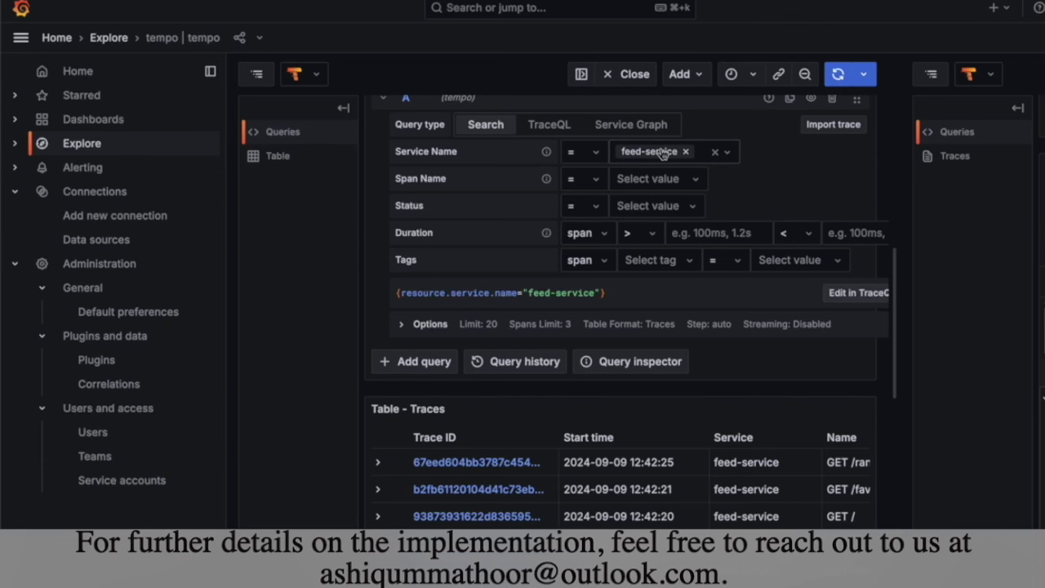
scroll(659, 155, "down", 3)
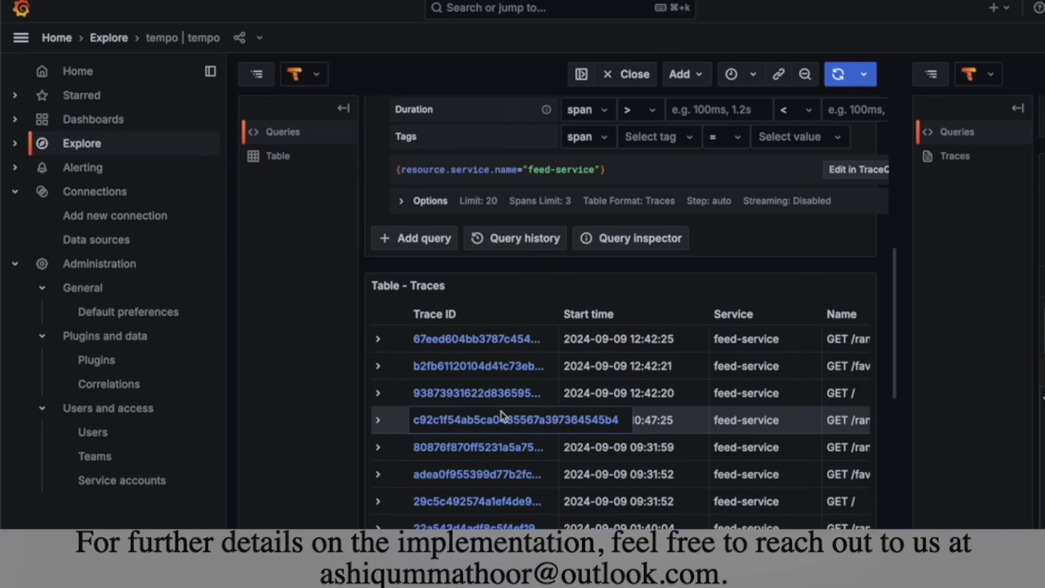
scroll(618, 418, "right", 3)
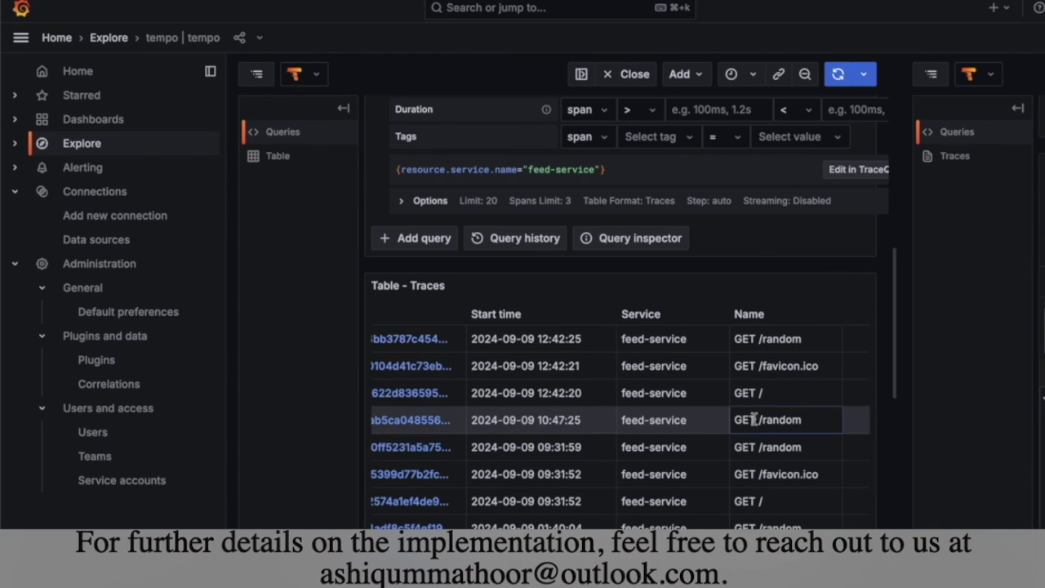
Open the 15.02s feed-service GET /random trace in a split pane, widened to show its 4 spans
left_click(424, 421)
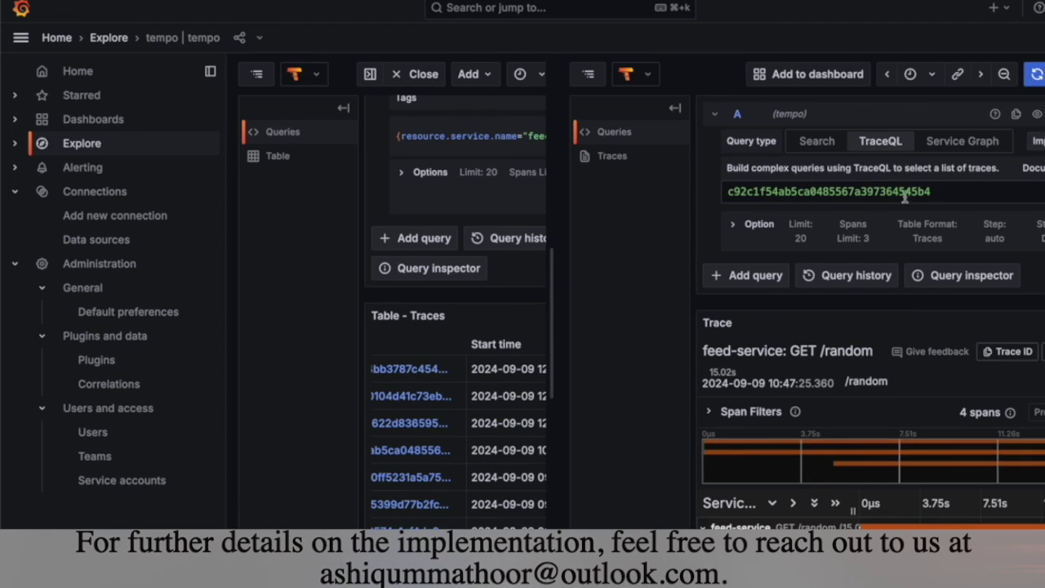
scroll(868, 227, "down", 1)
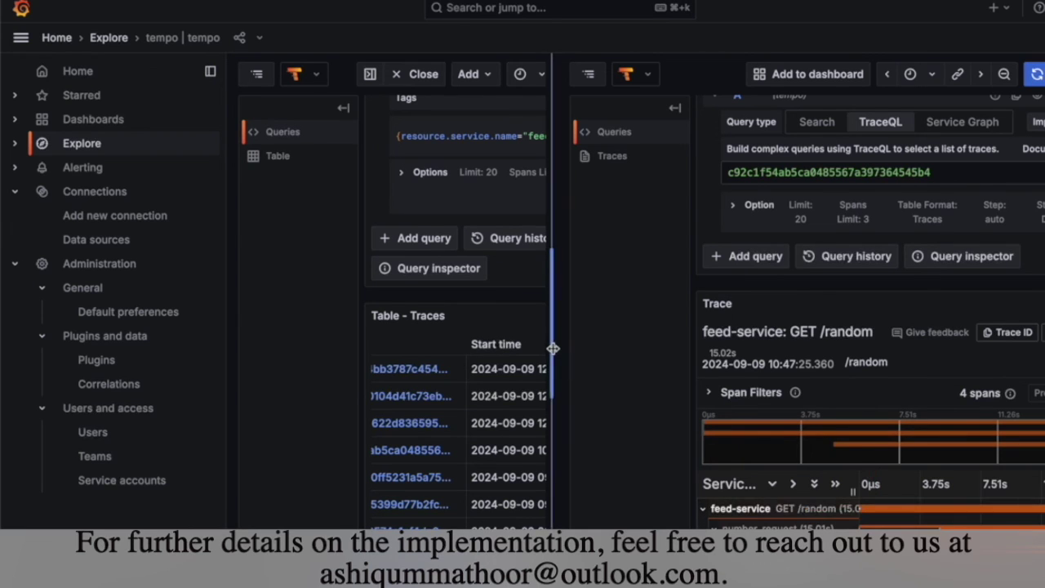
left_click_drag(553, 349, 377, 351)
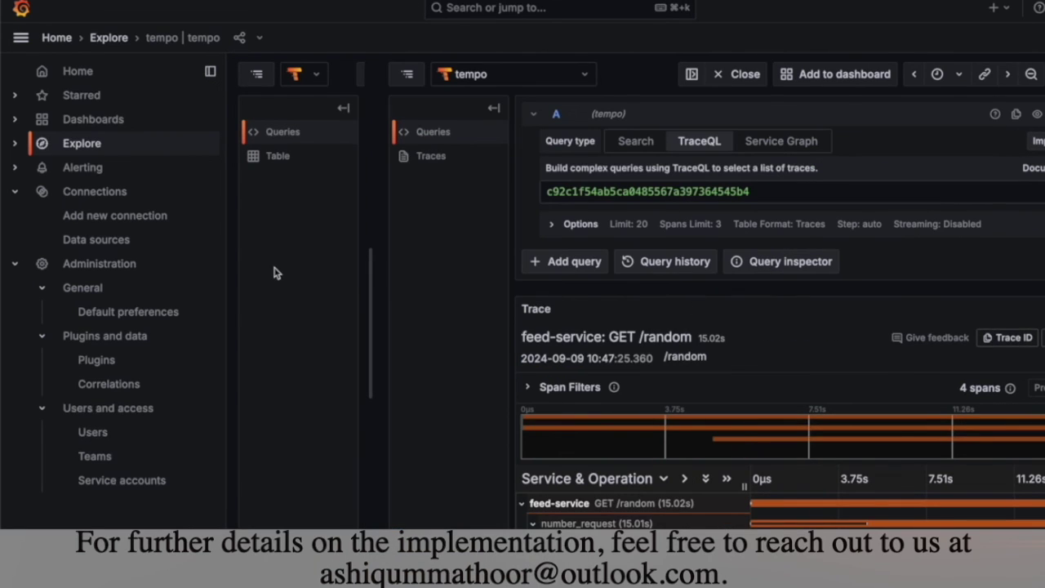